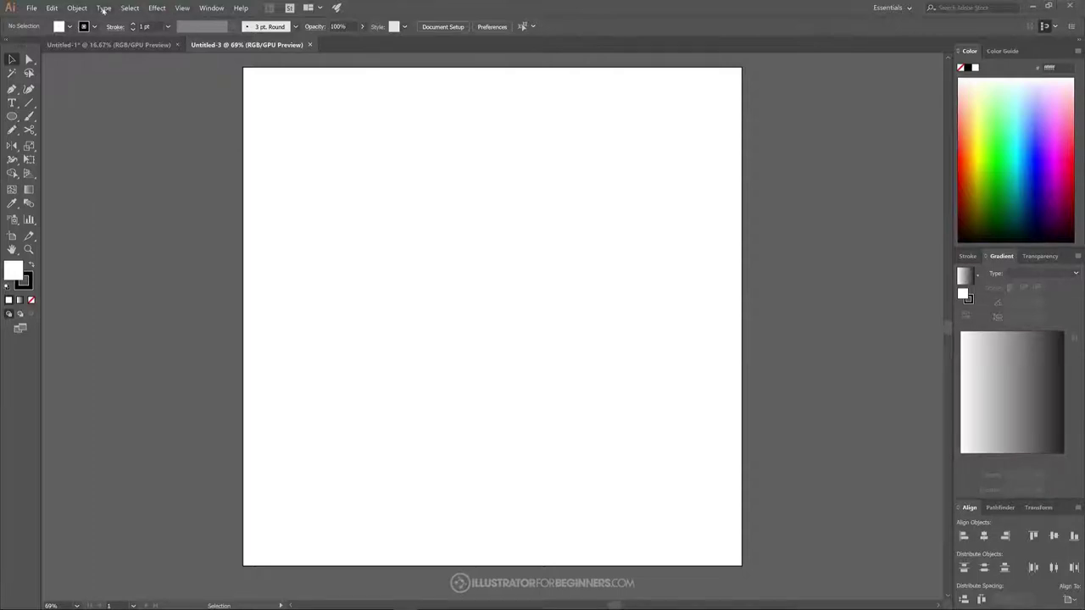
- Turn off Snap to Pixel in the View menu
left_click(176, 8)
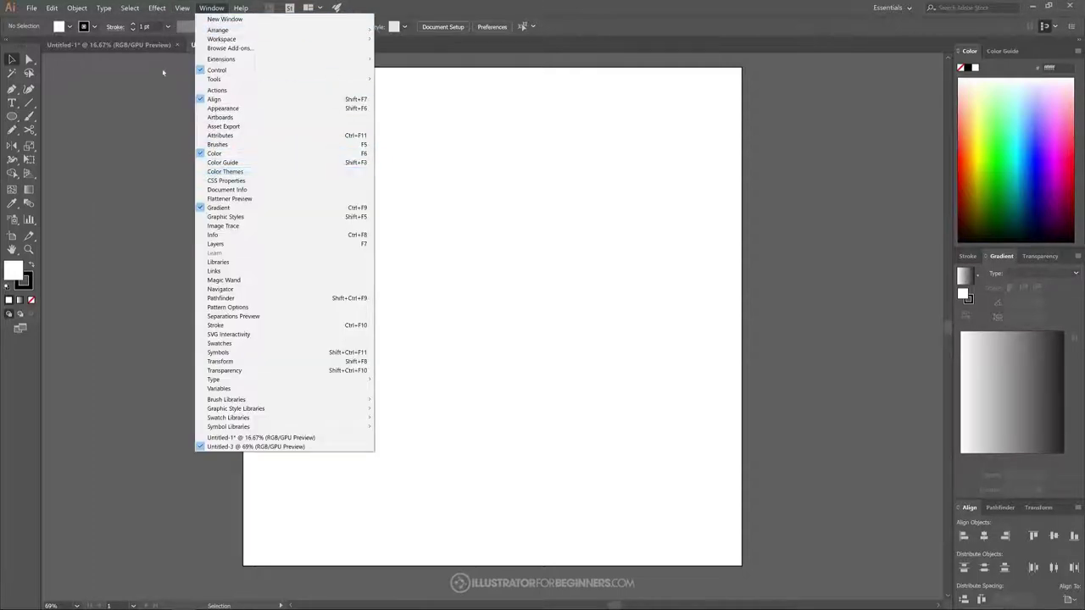
left_click(189, 303)
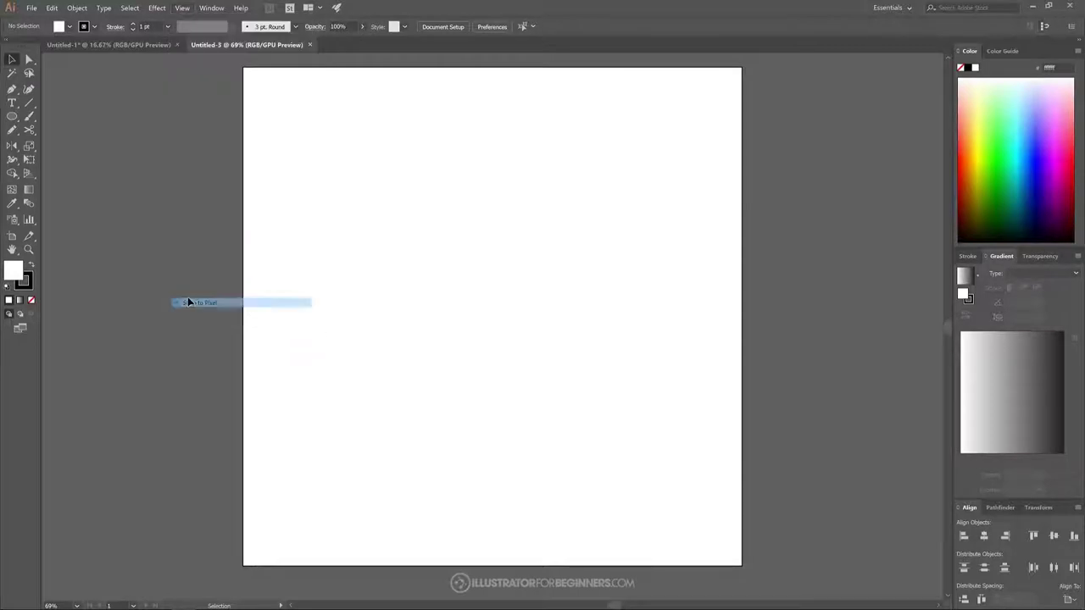
left_click(183, 9)
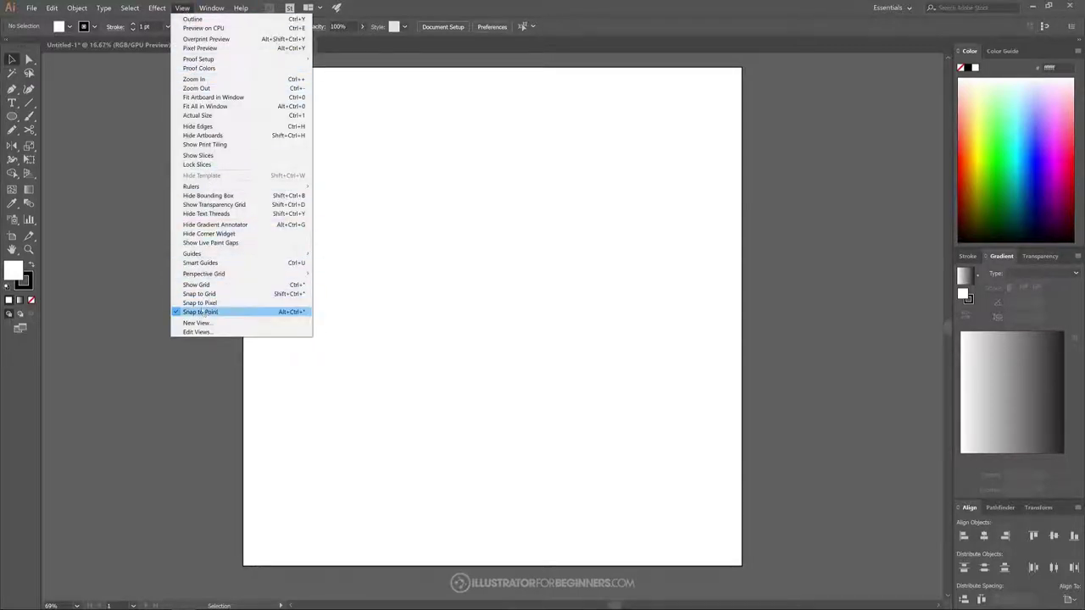
mouse_move(212, 8)
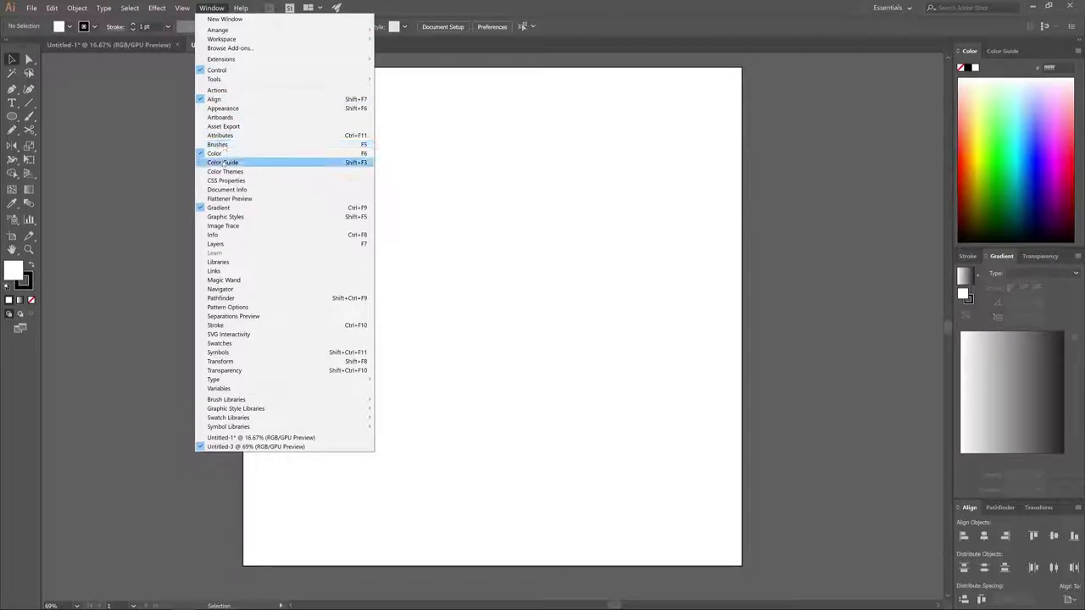
left_click(218, 8)
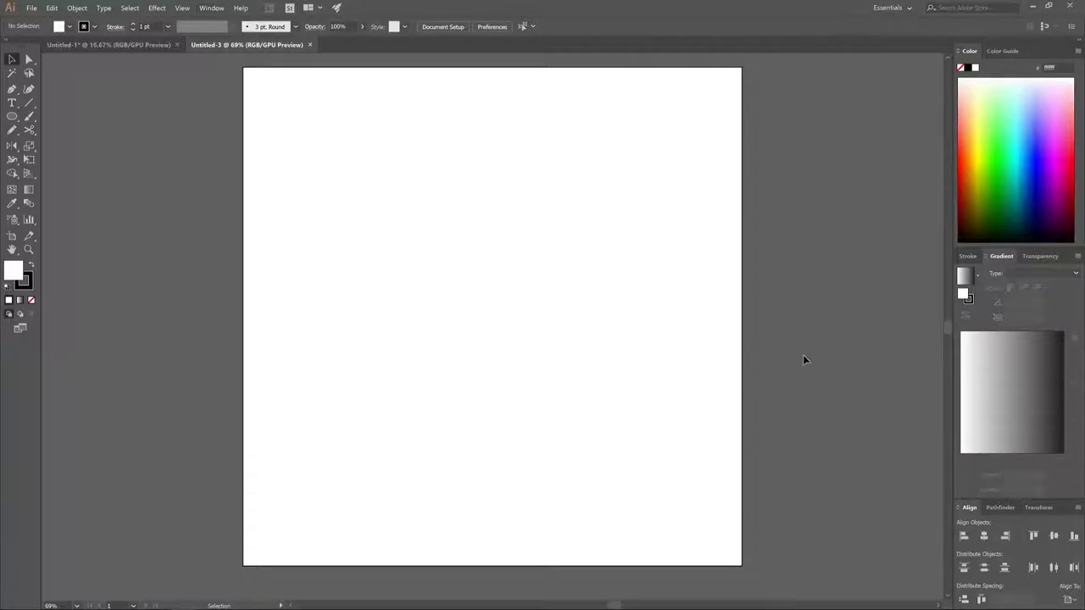
- Set the Align panel's Align To option to Align to Artboard
left_click(1068, 596)
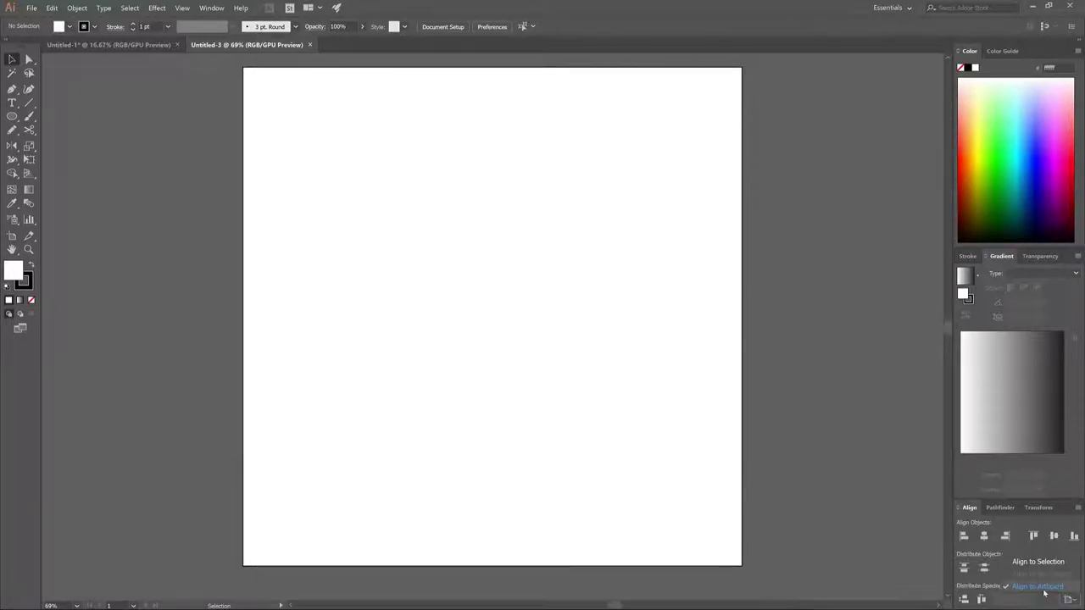
left_click(12, 117)
left_click_drag(12, 117, 85, 116)
left_click(13, 117)
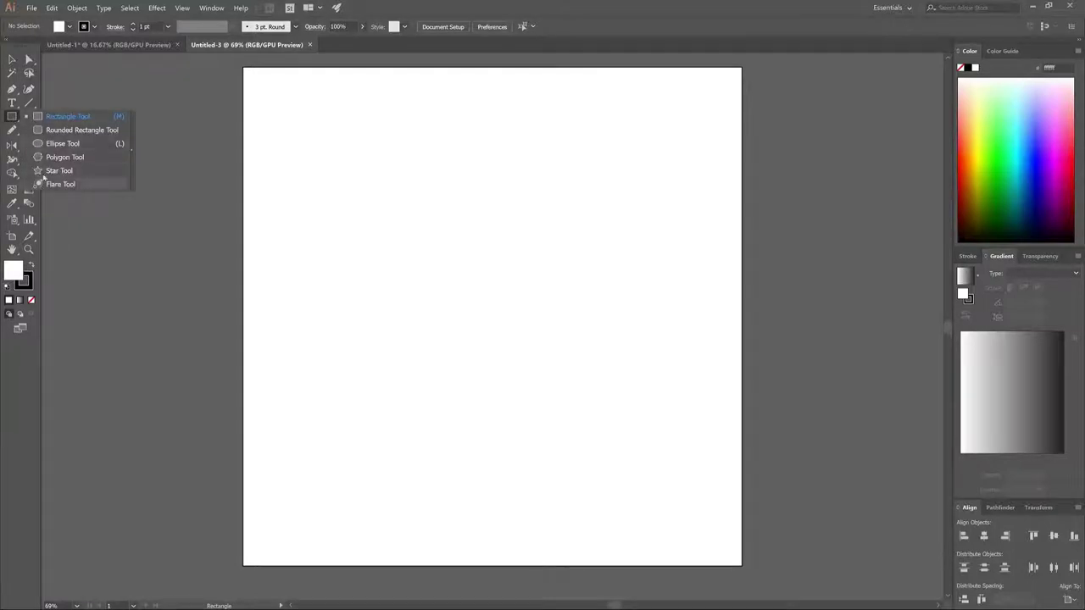
- Draw a circle with no stroke, black fill and 51% opacity
left_click(52, 145)
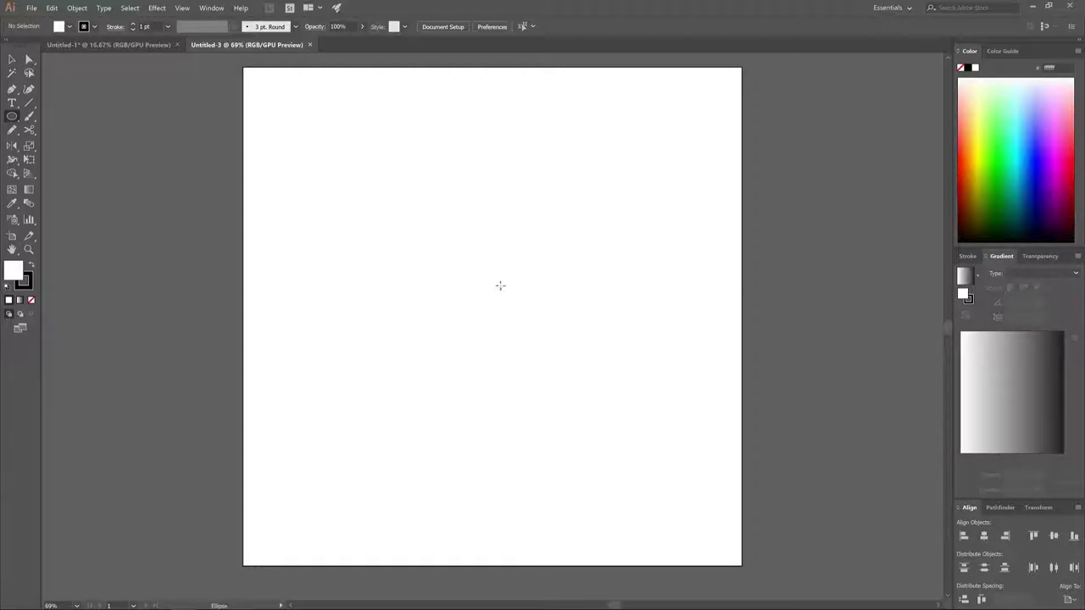
mouse_move(480, 279)
left_mouse_down()
mouse_move(580, 393)
mouse_move(554, 359)
mouse_move(582, 381)
left_mouse_up()
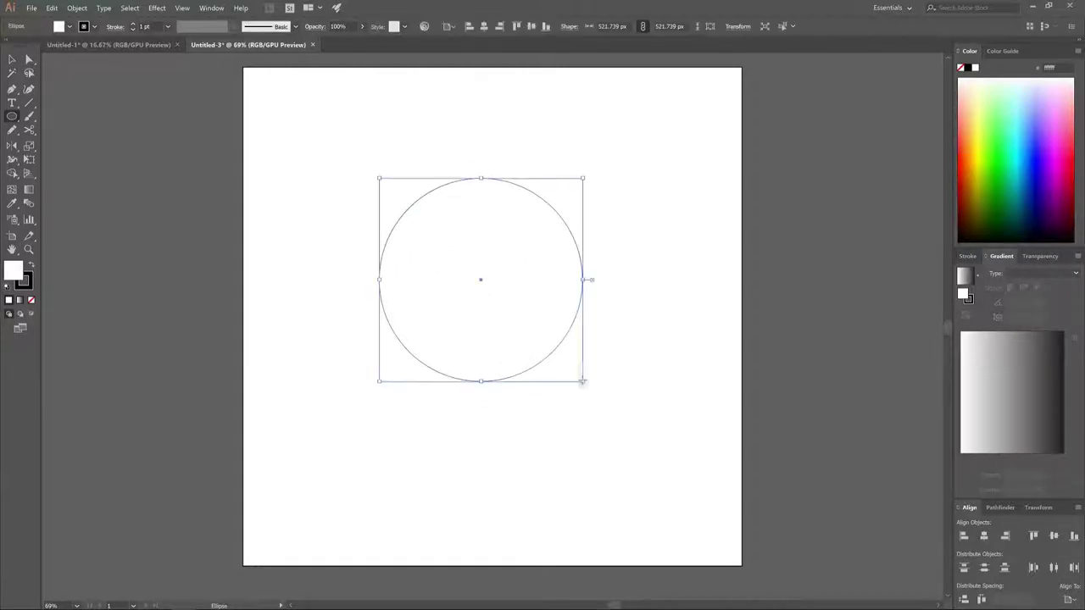
left_click(94, 27)
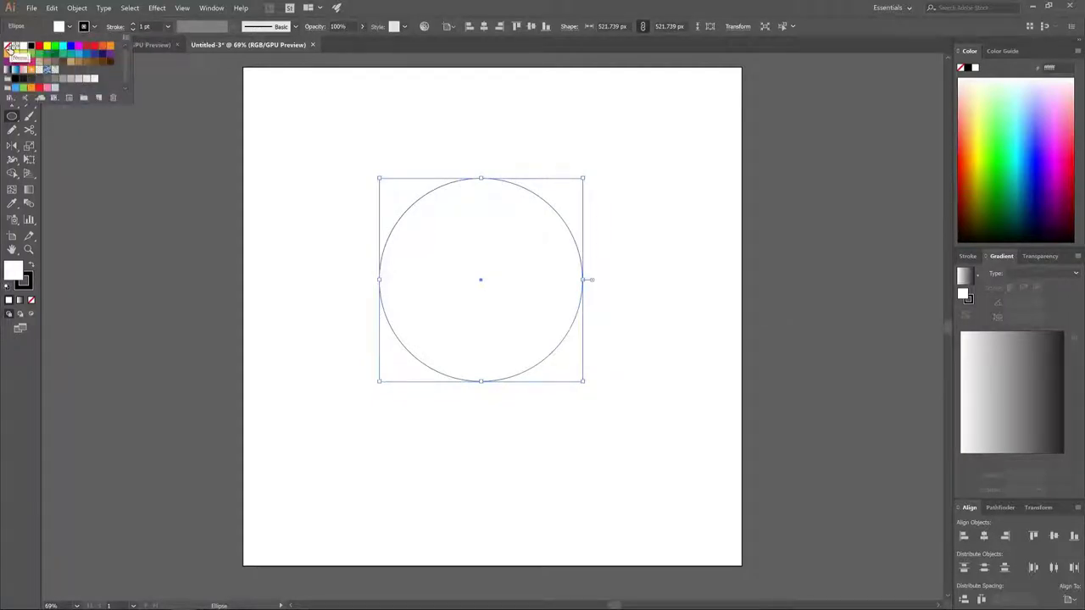
left_click(9, 47)
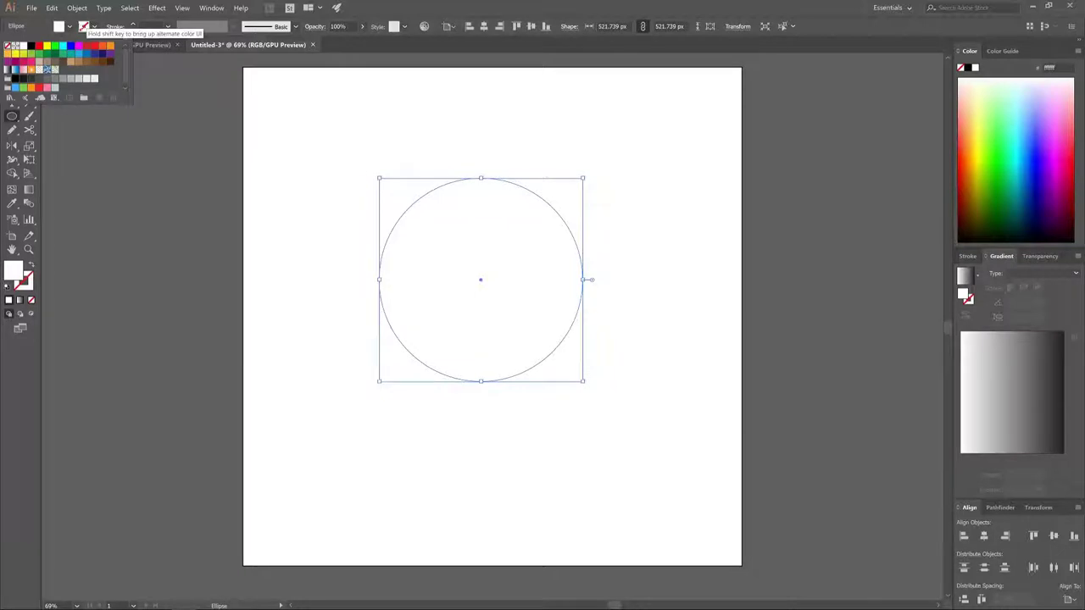
left_click(81, 26)
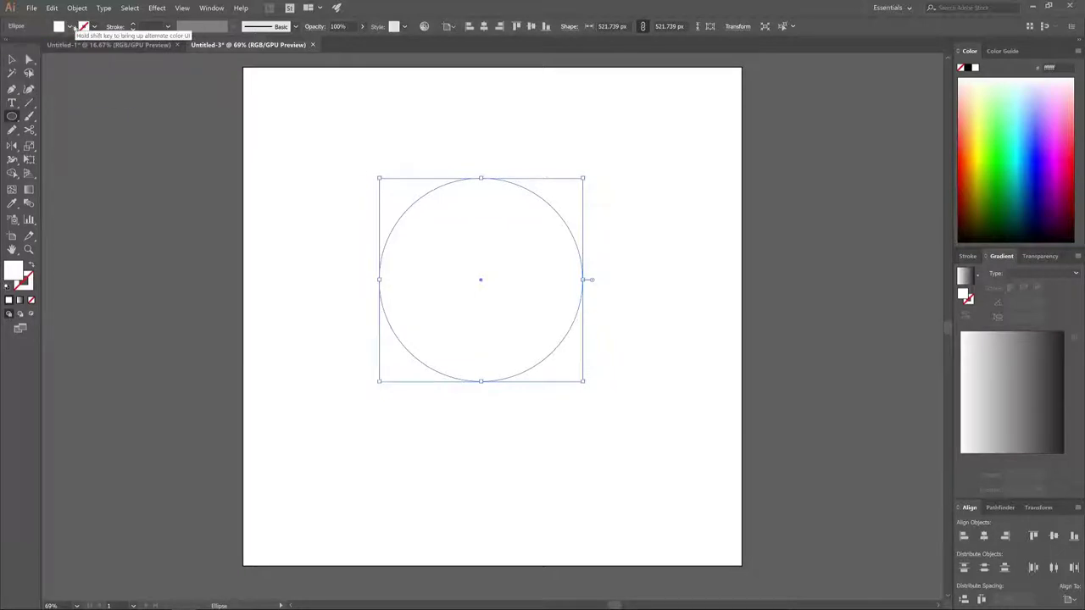
left_click(967, 69)
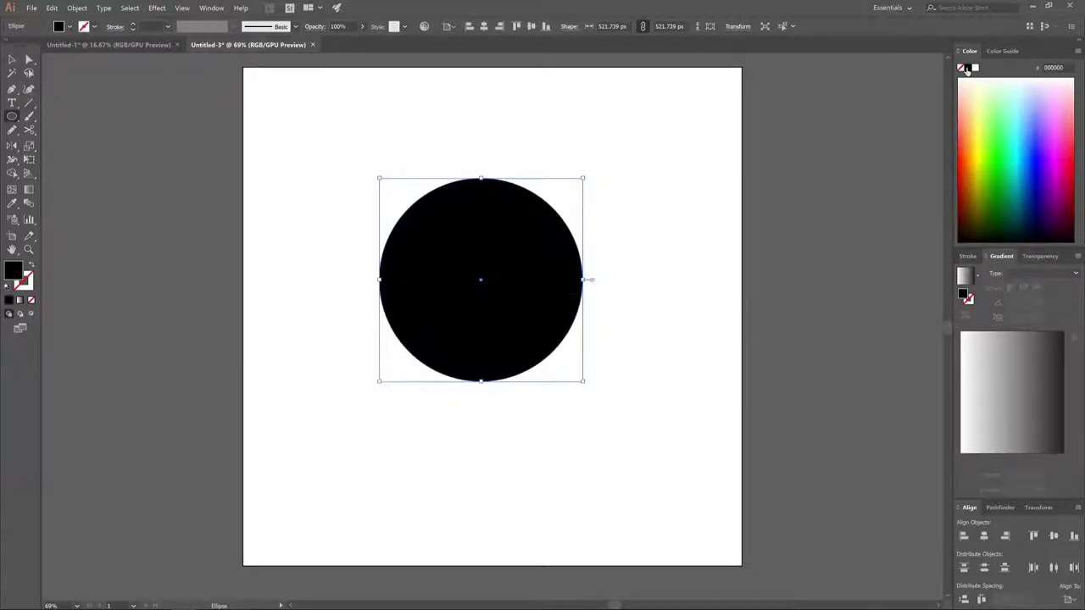
left_click(361, 29)
left_click_drag(365, 41, 339, 45)
left_click(425, 47)
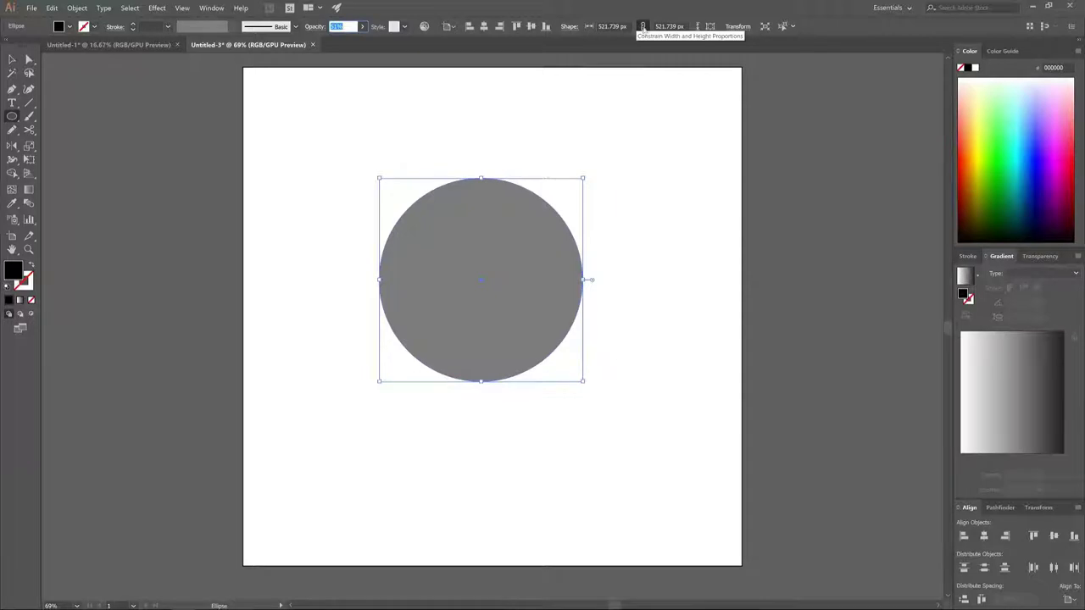
- Make the circle 300 px wide with proportions locked and centre it on the artboard
left_click(642, 27)
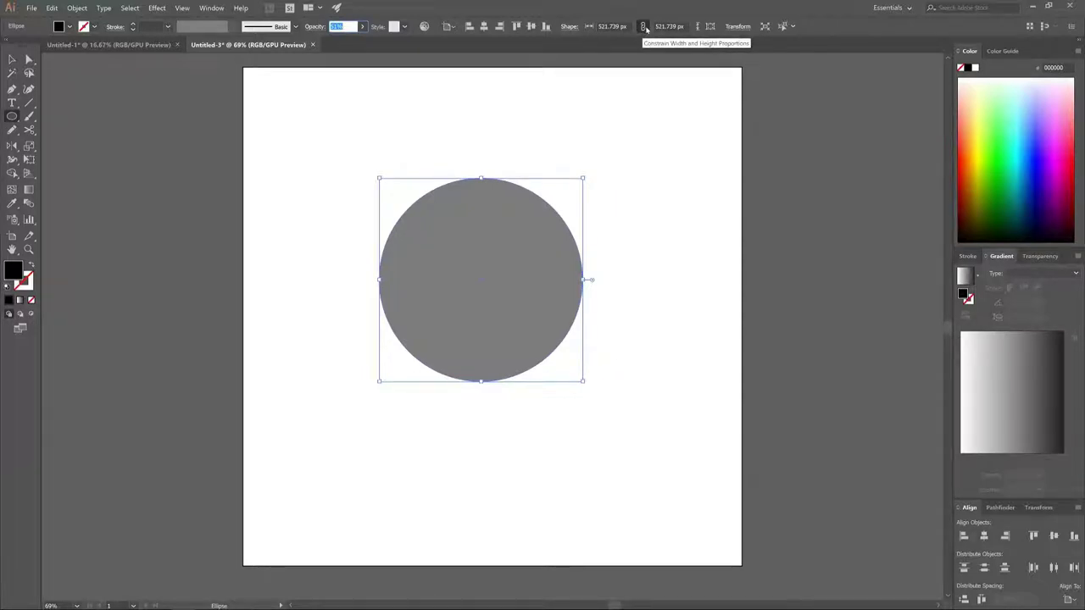
double_click(605, 26)
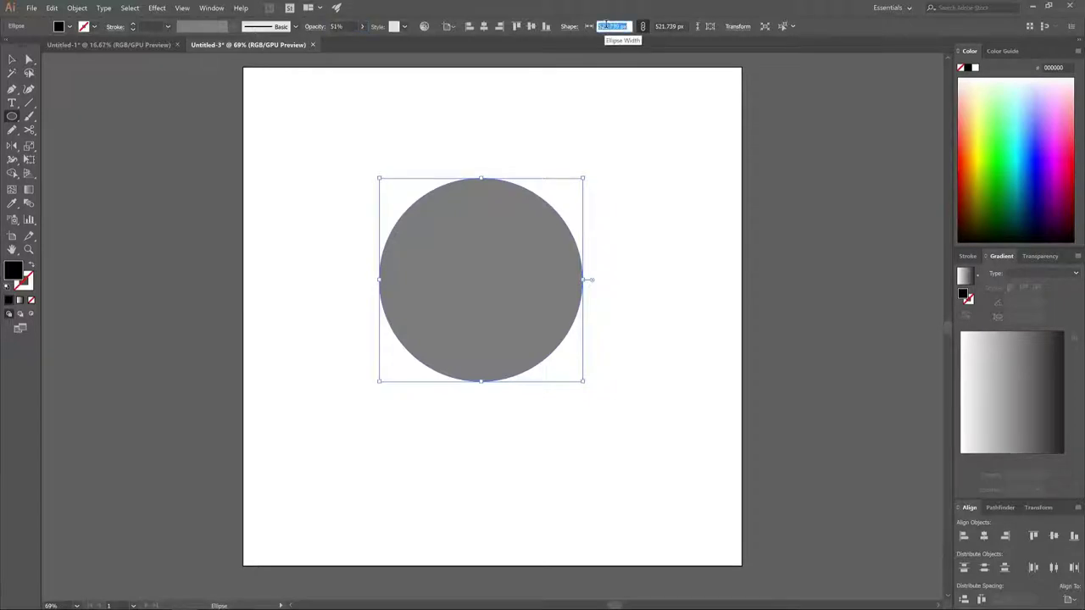
type("300")
key("Return")
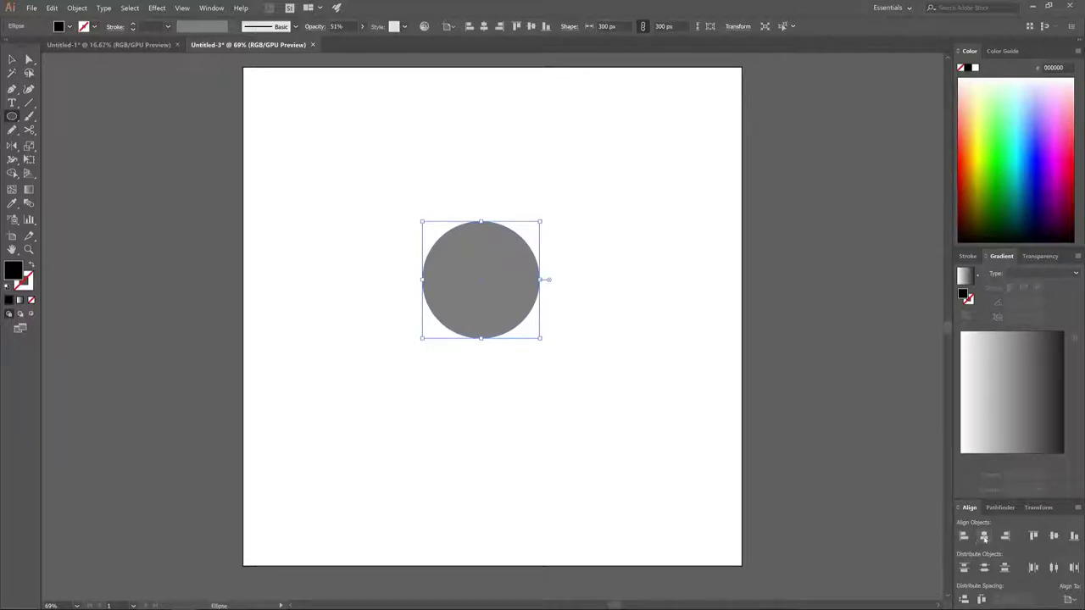
left_click(984, 537)
left_click(1054, 536)
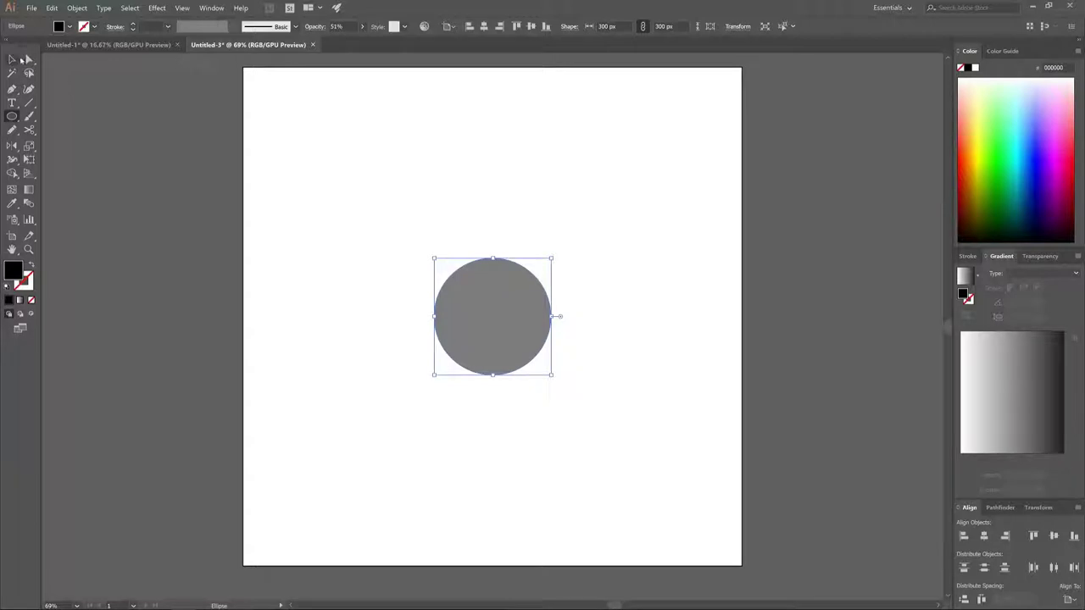
left_click(12, 59)
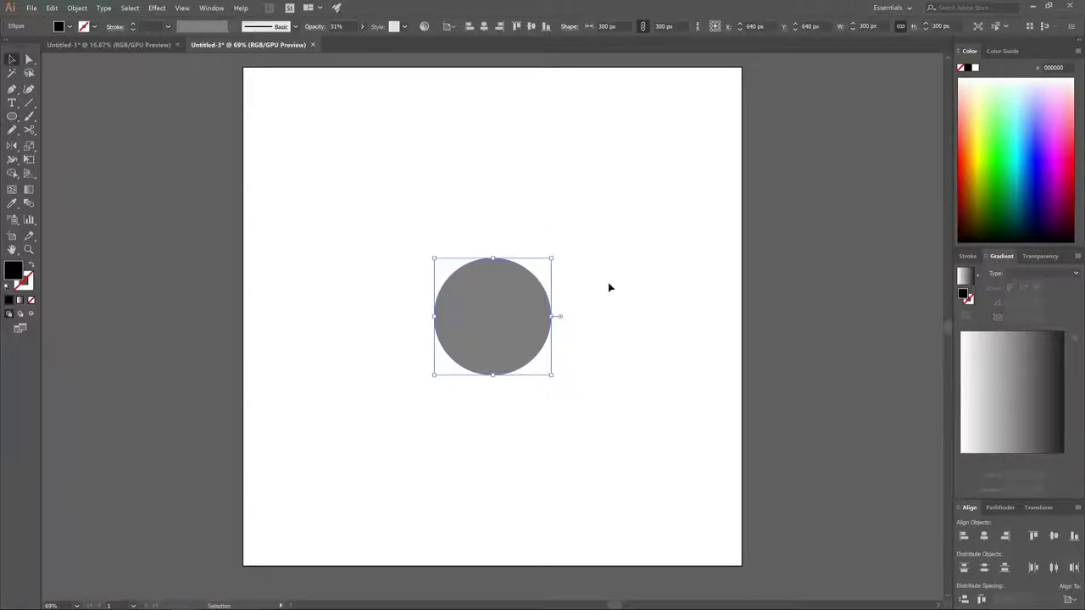
- Duplicate the circle, resize the copy to 150 px and centre it on the artboard
left_click_drag(475, 293, 619, 324)
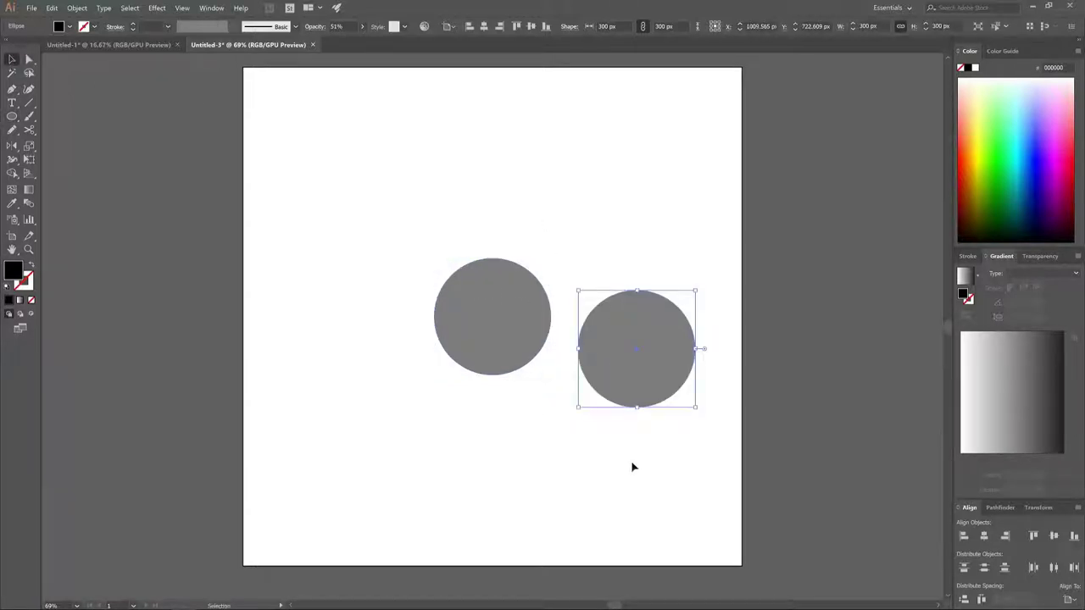
left_click(872, 26)
type("150")
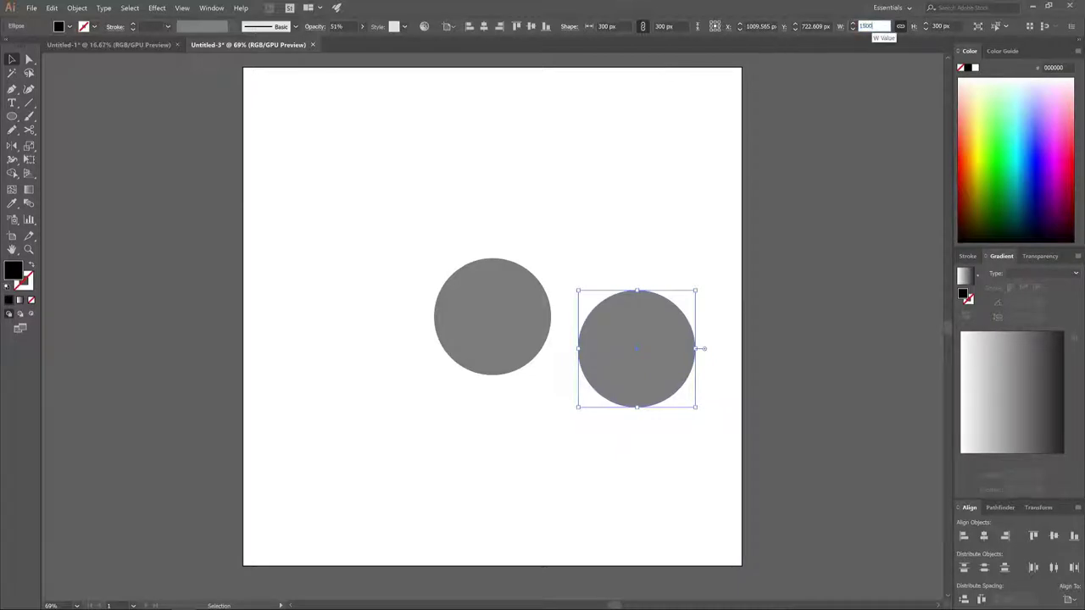
key("Return")
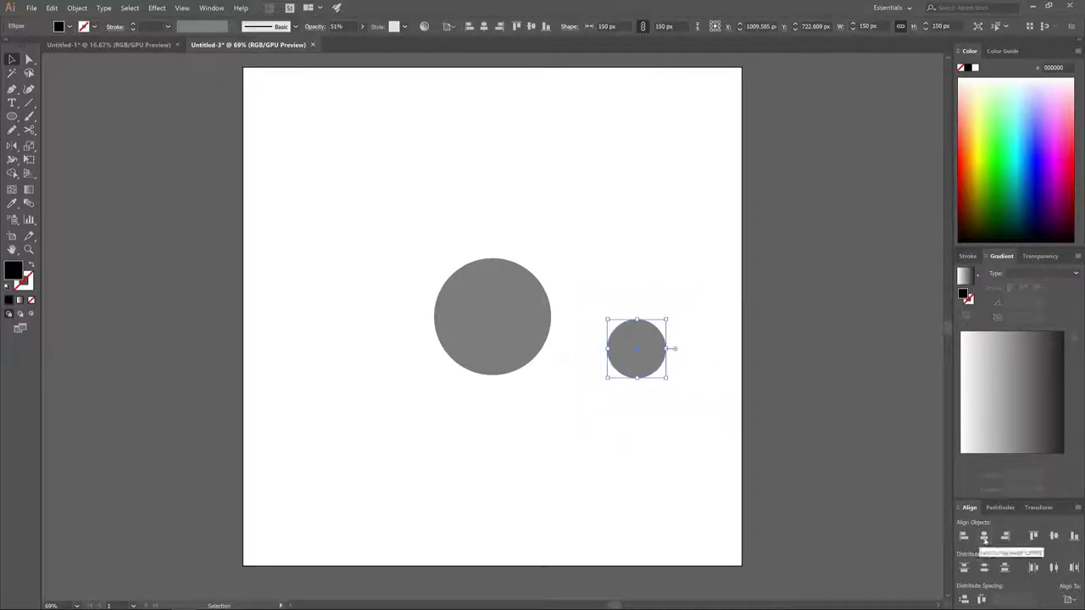
left_click(984, 535)
left_click(1034, 536)
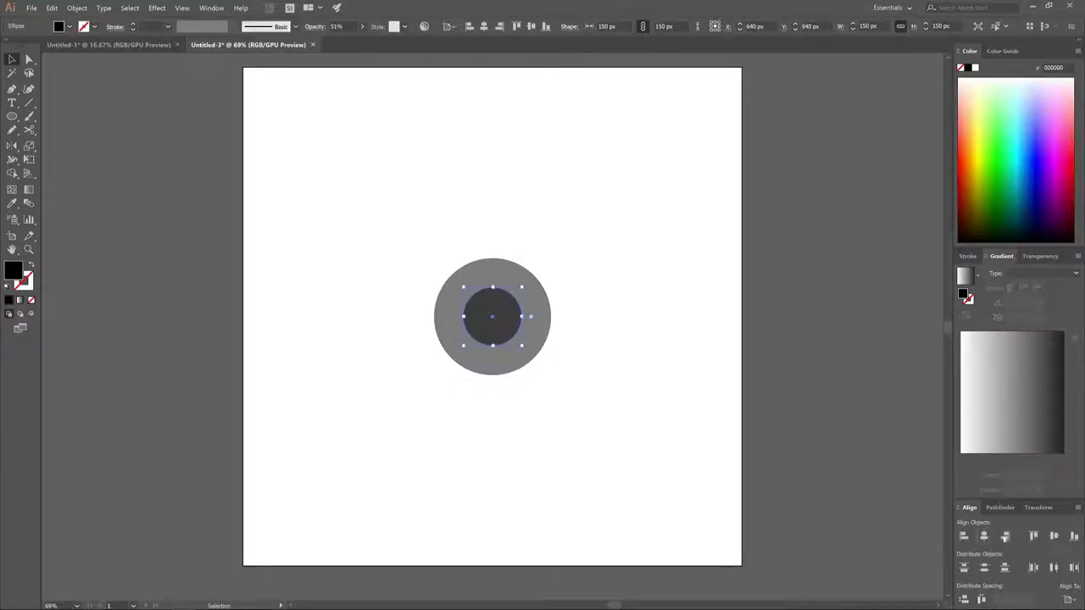
left_click(567, 329)
- Duplicate the small circle, centre it, and enlarge it to 225 px touching the big circle's top
left_click_drag(494, 304, 643, 359)
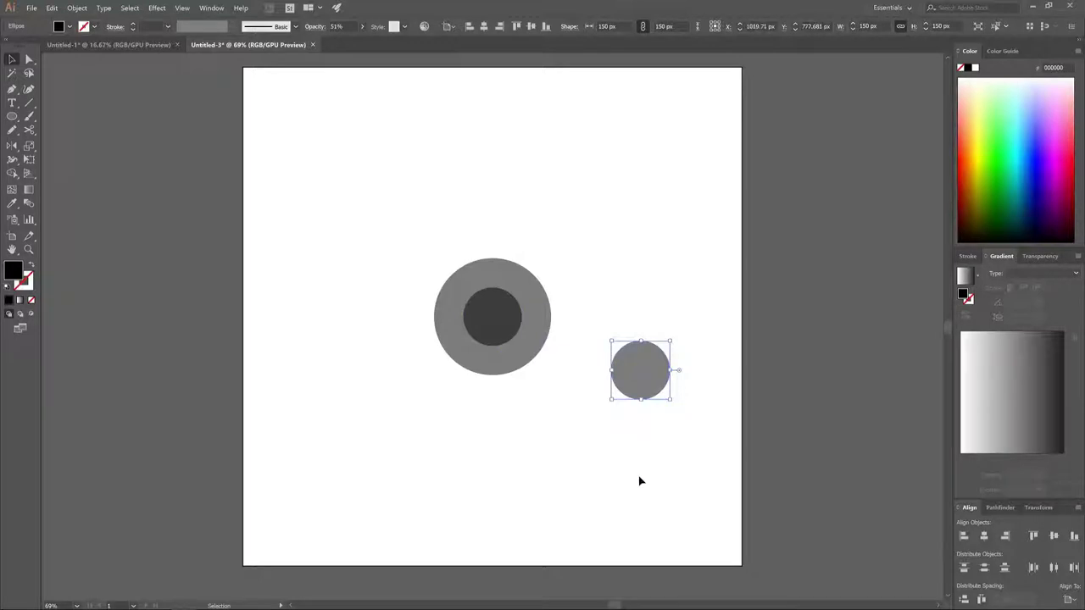
left_click(983, 535)
left_click(1054, 536)
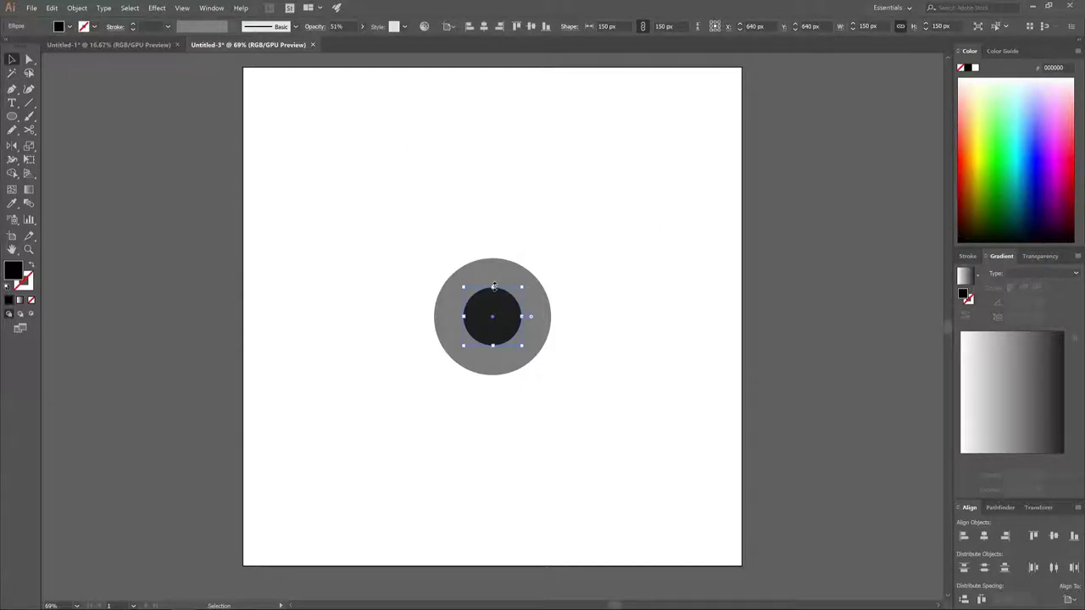
left_click_drag(494, 286, 493, 258)
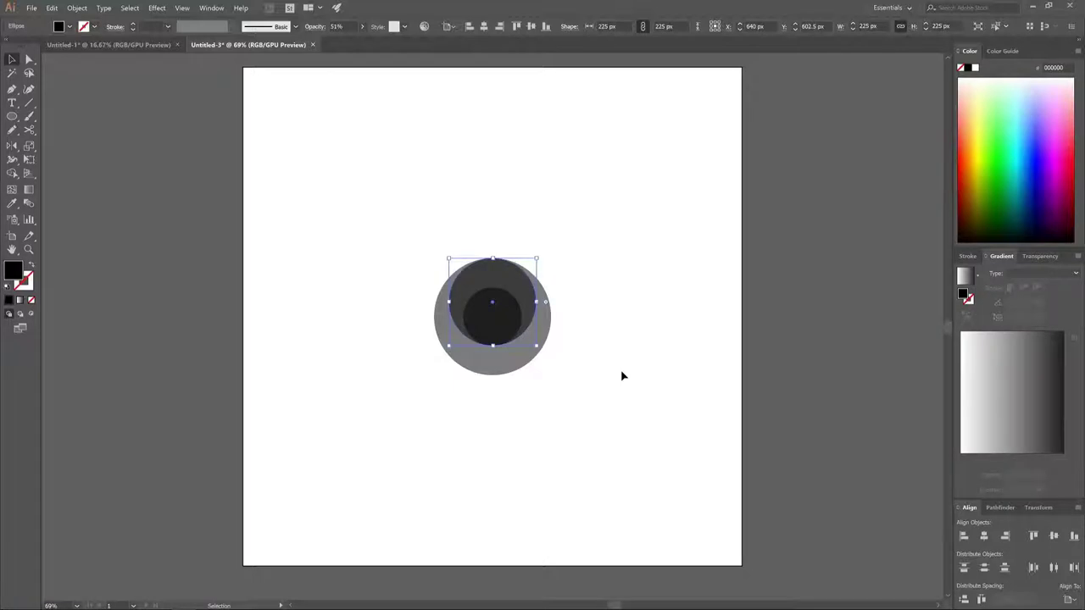
- Select all circles and use Shape Builder to cut out the small centre circle as a hole
left_click_drag(608, 419, 387, 211)
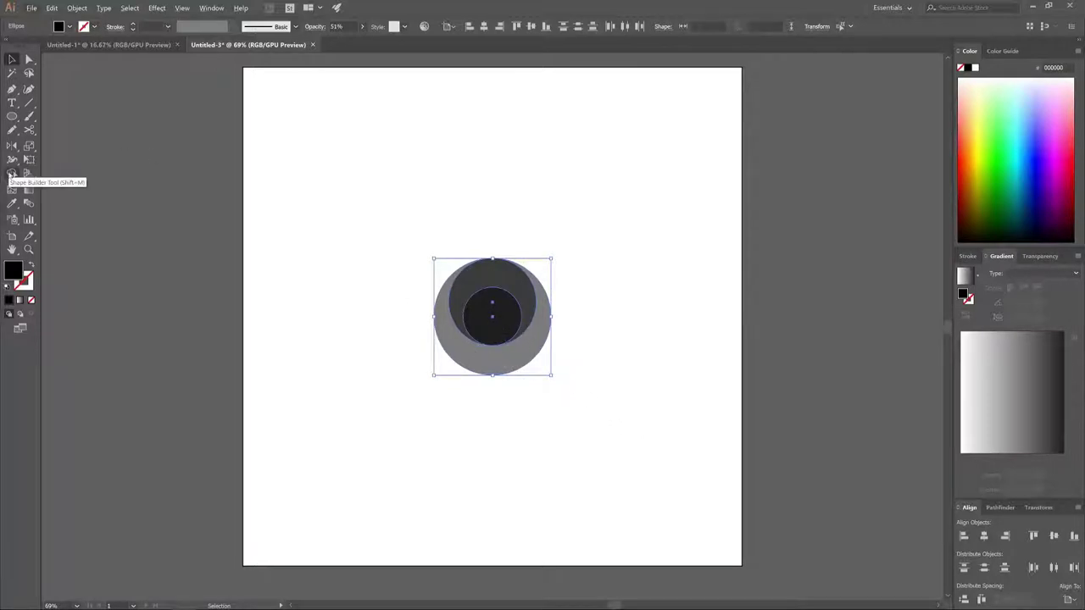
left_click(12, 173)
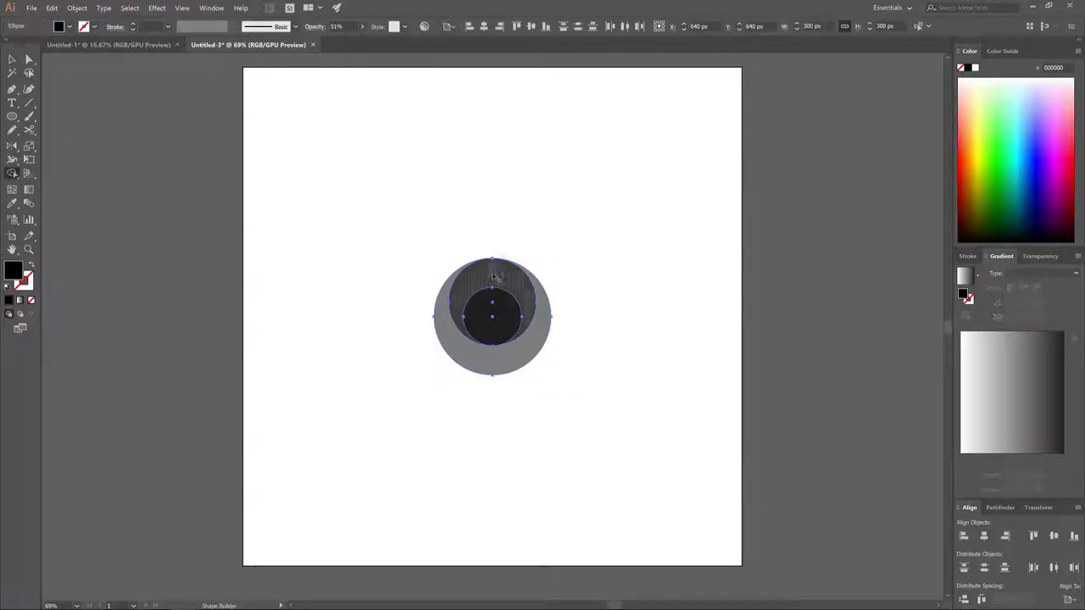
left_click(479, 318, "alt")
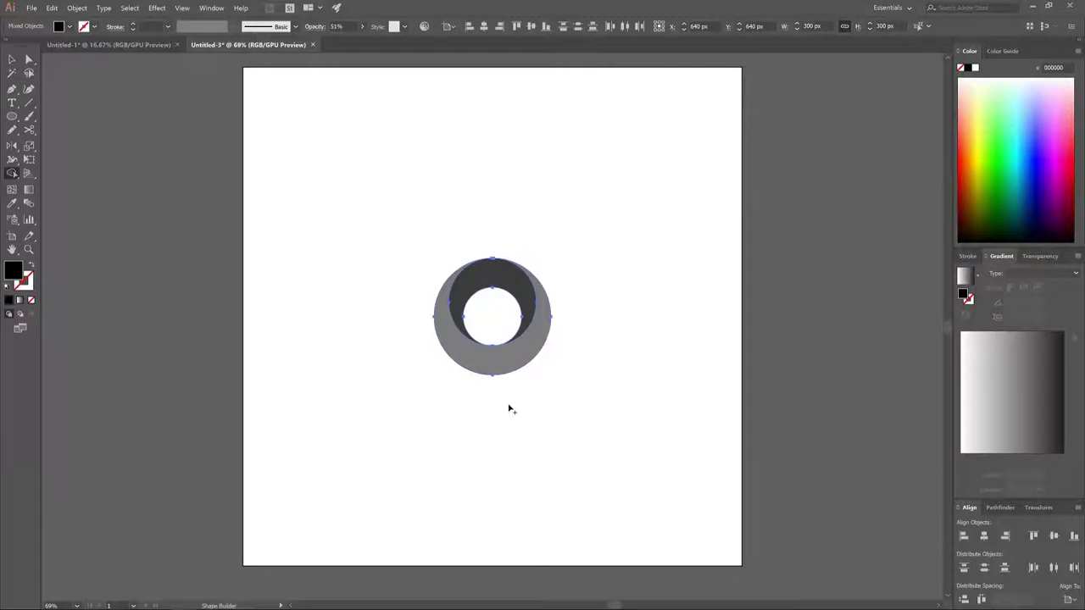
left_click(12, 60)
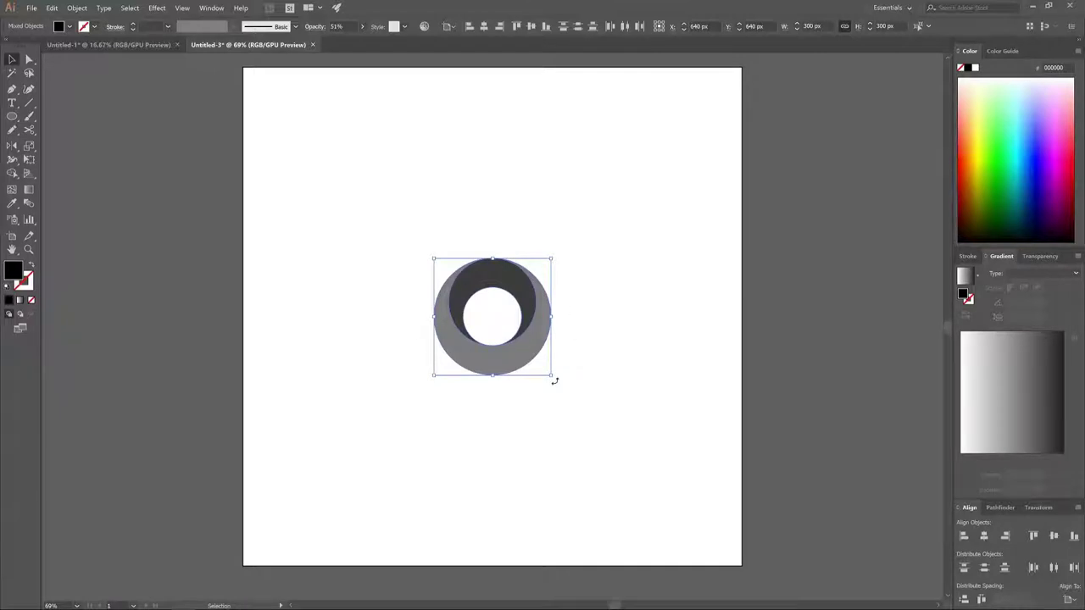
left_click(605, 298)
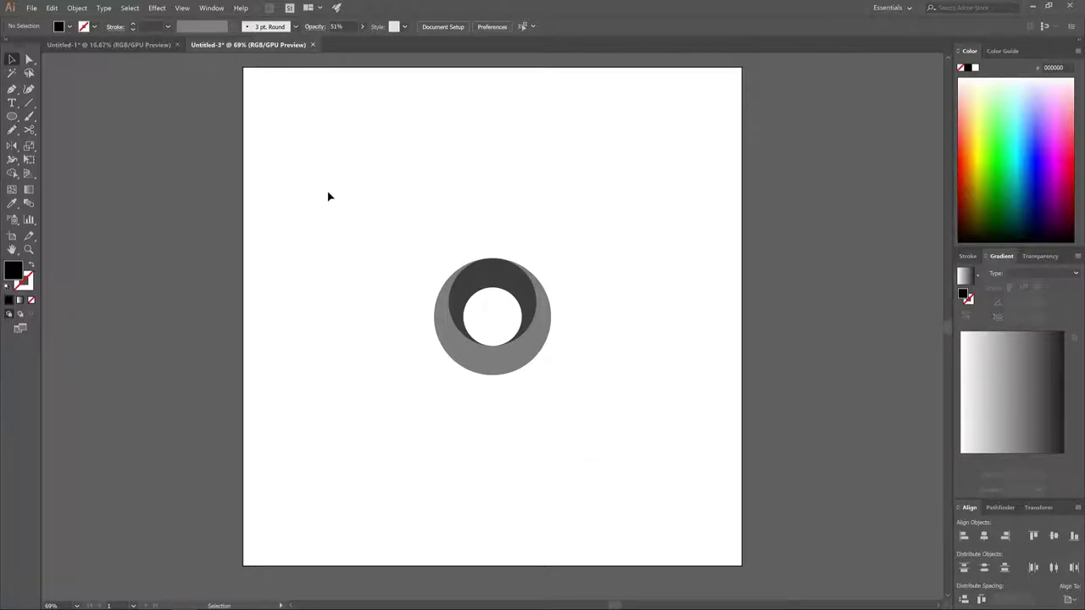
- Draw a tall rectangle left of the ring with 51% opacity and 150 px width
left_click(12, 117)
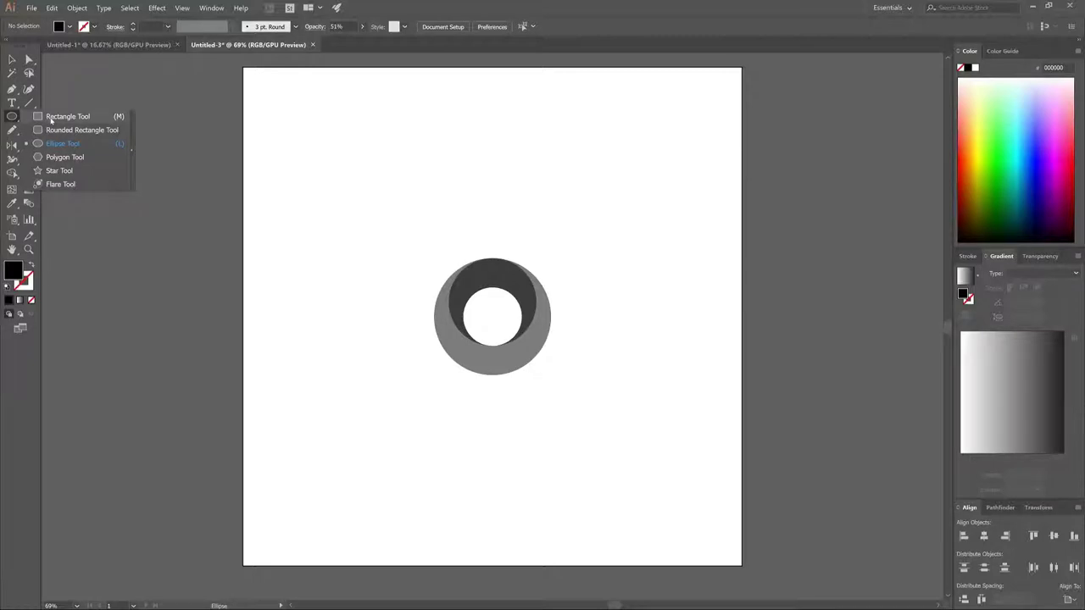
left_click(51, 119)
left_click_drag(366, 281, 417, 462)
left_click(362, 26)
left_click_drag(364, 41, 341, 41)
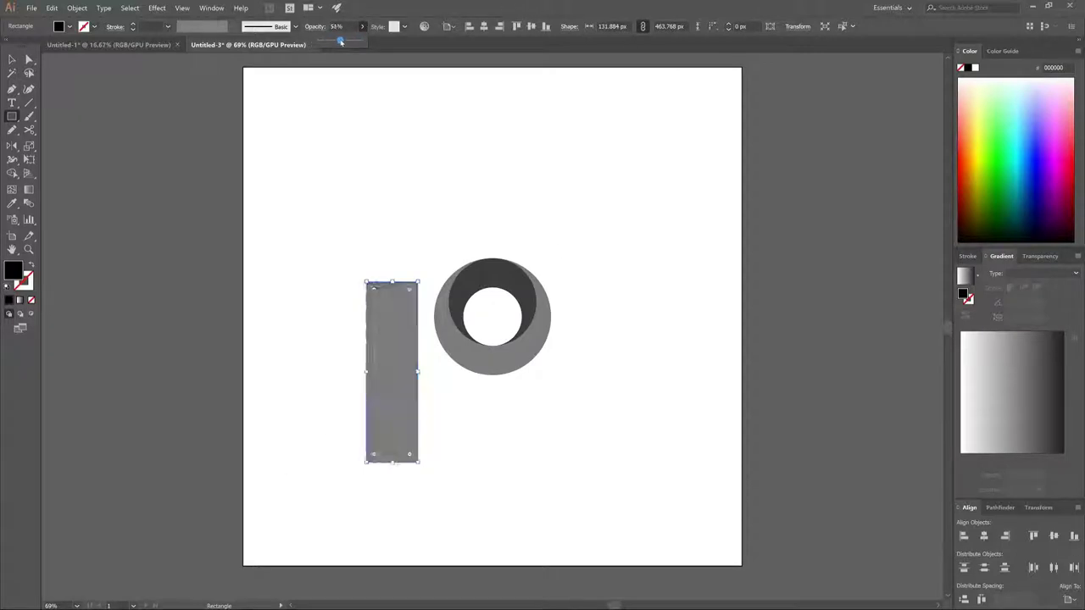
left_click(431, 50)
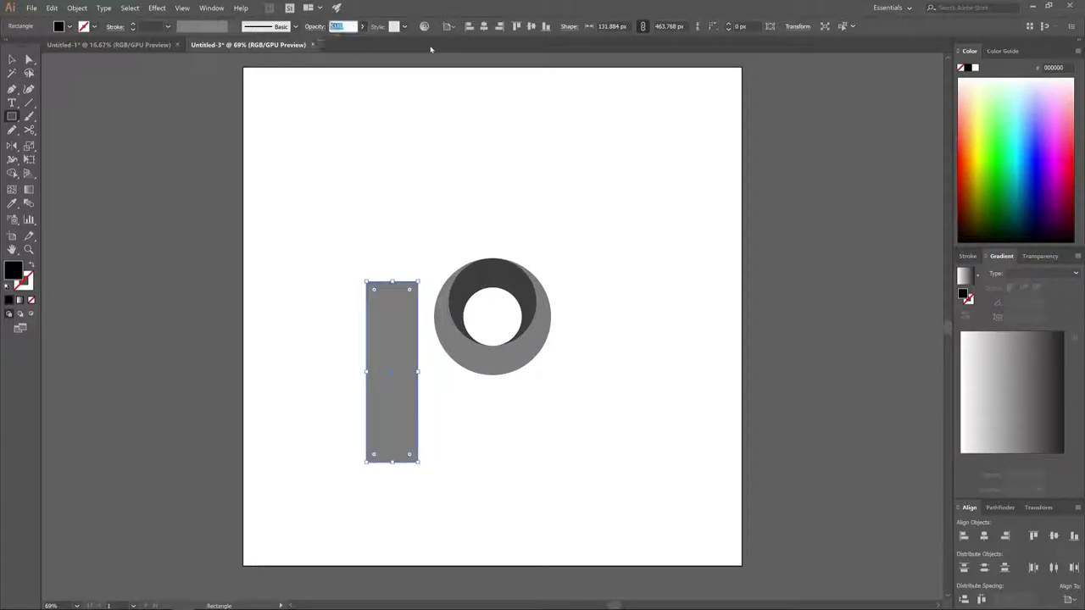
left_click(612, 28)
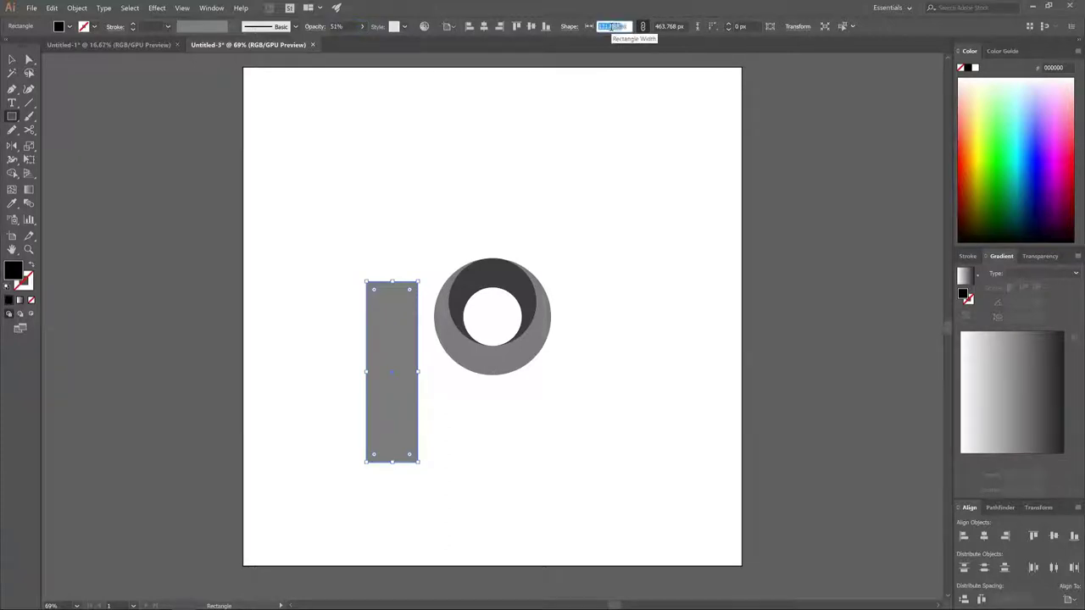
type("150")
key("Return")
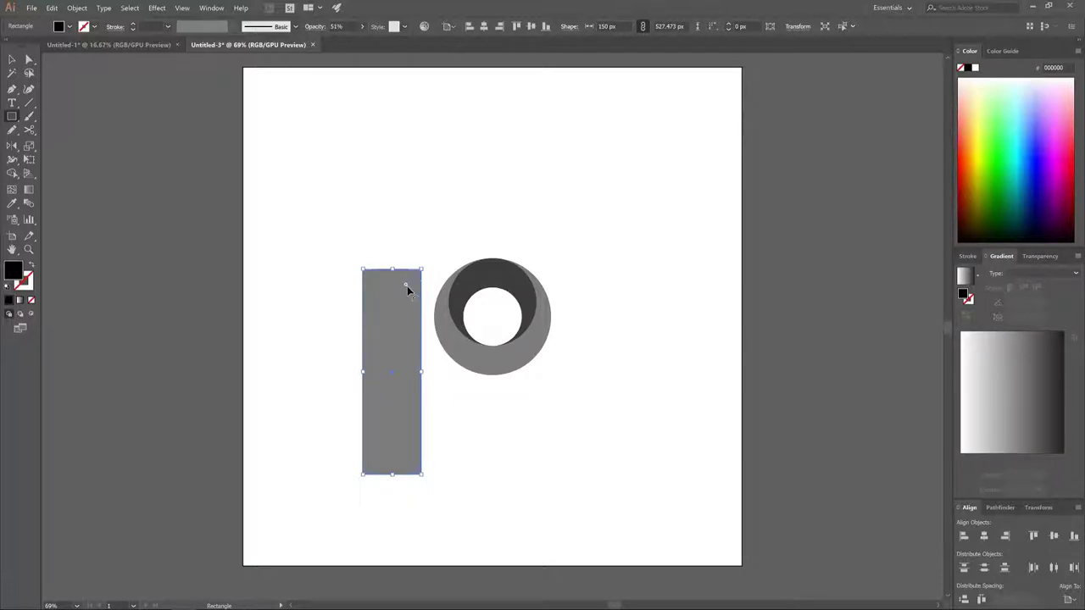
- Round the rectangle's corners into a pill and move it to overlap the ring's left side
left_click_drag(393, 301, 390, 304)
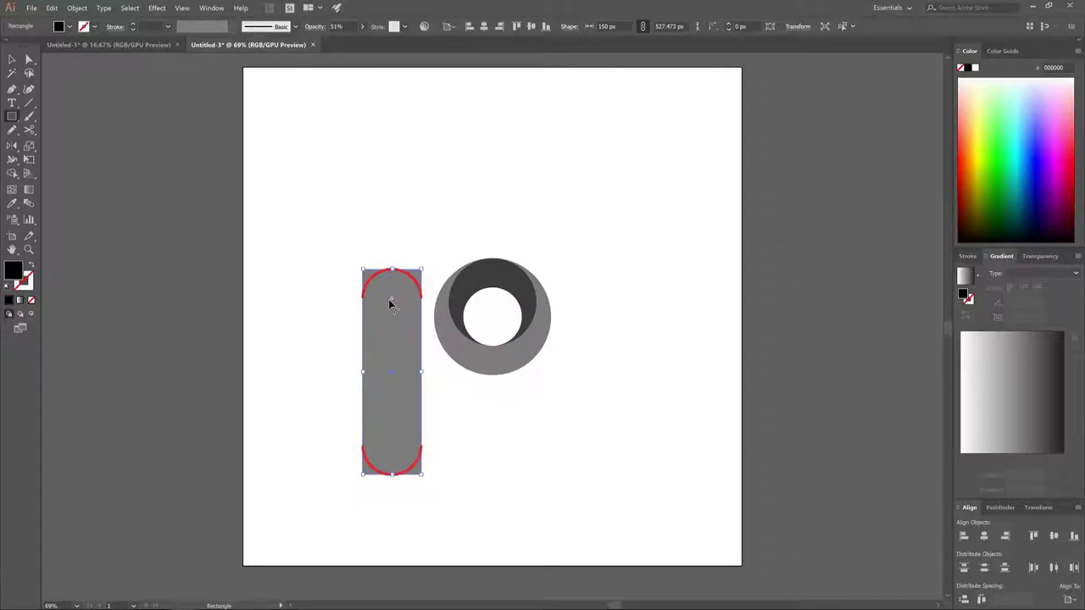
left_click_drag(389, 302, 388, 298)
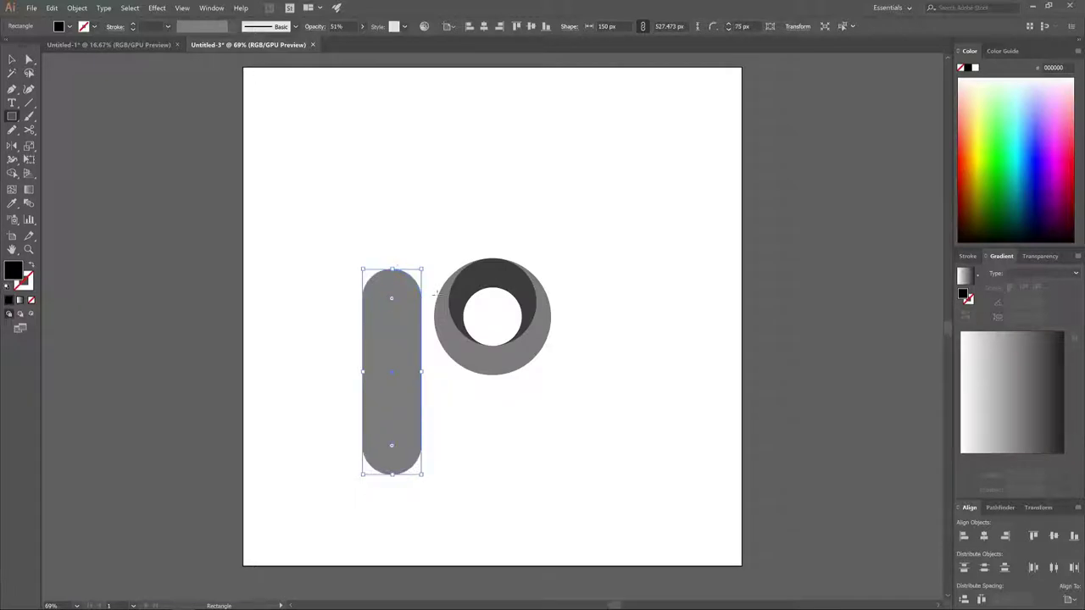
left_click(13, 59)
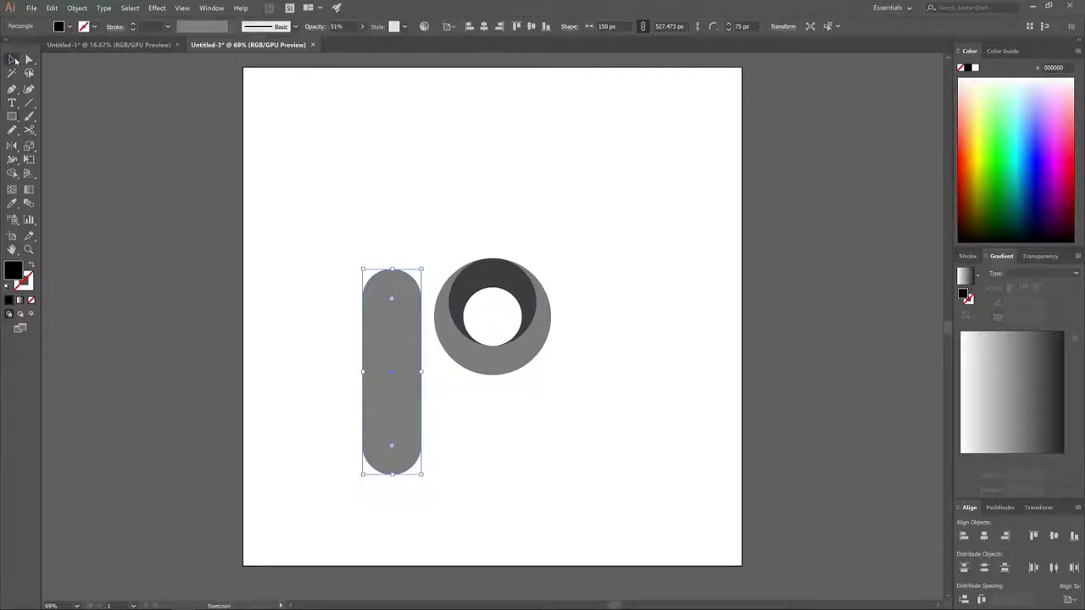
key("a")
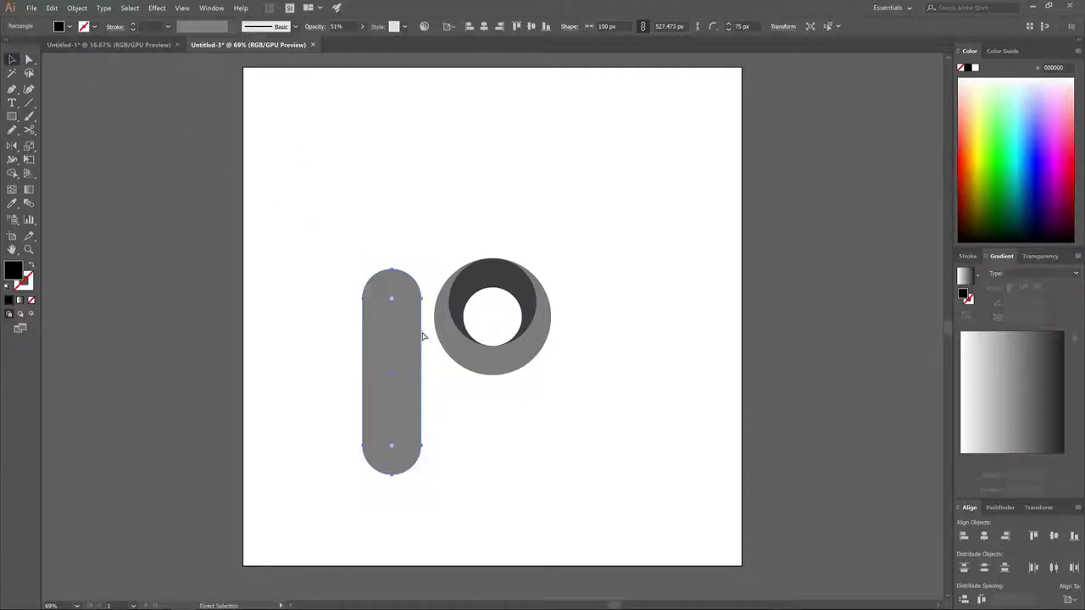
left_click_drag(423, 301, 463, 318)
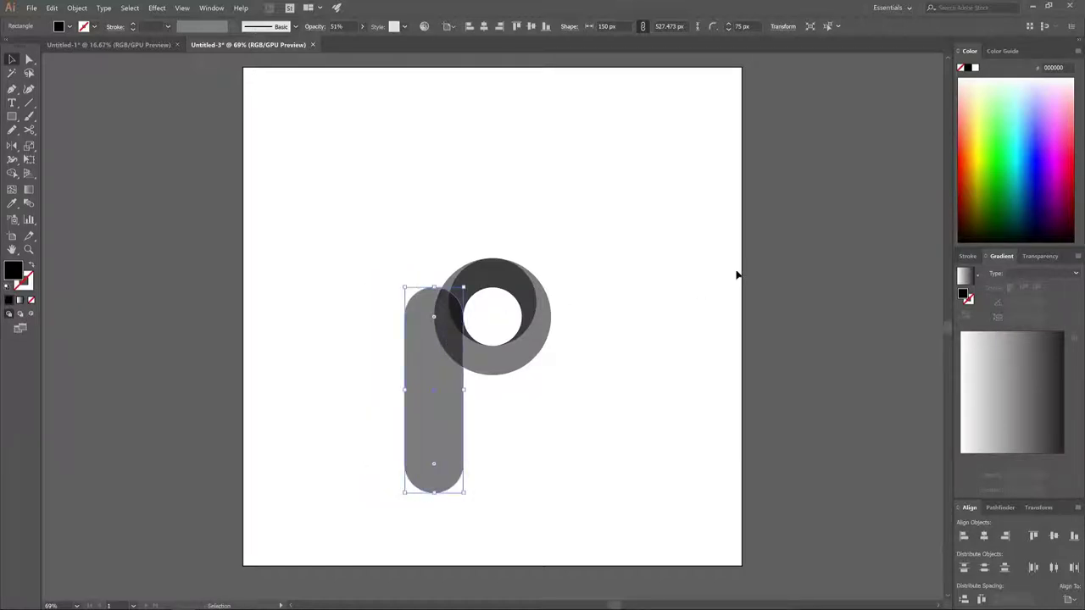
left_click(582, 157)
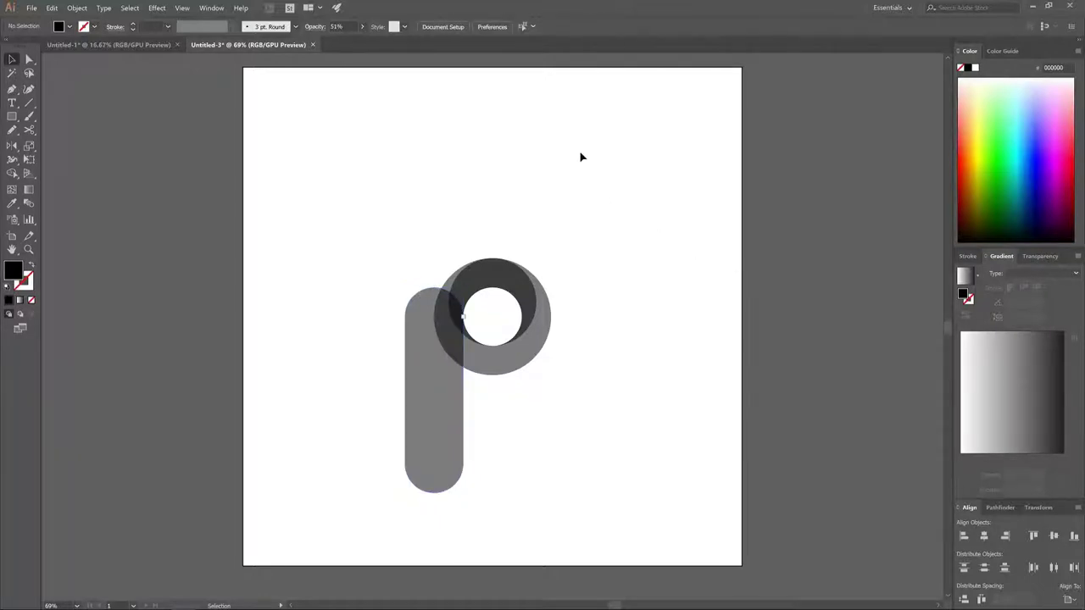
left_click(13, 89)
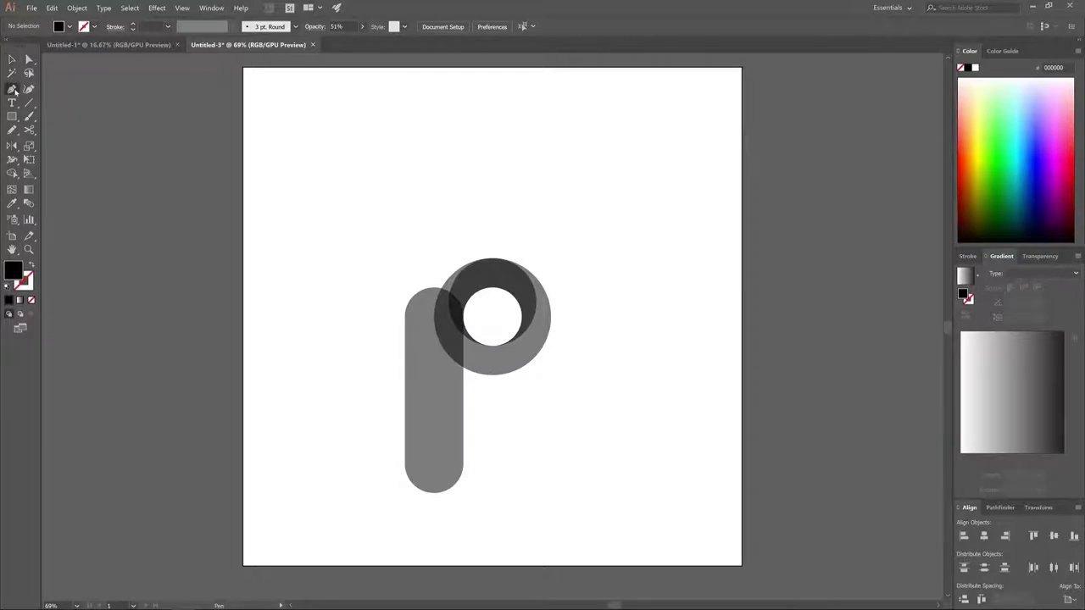
- Draw a black Pen-tool shape covering the left half of the stem
left_click(434, 290)
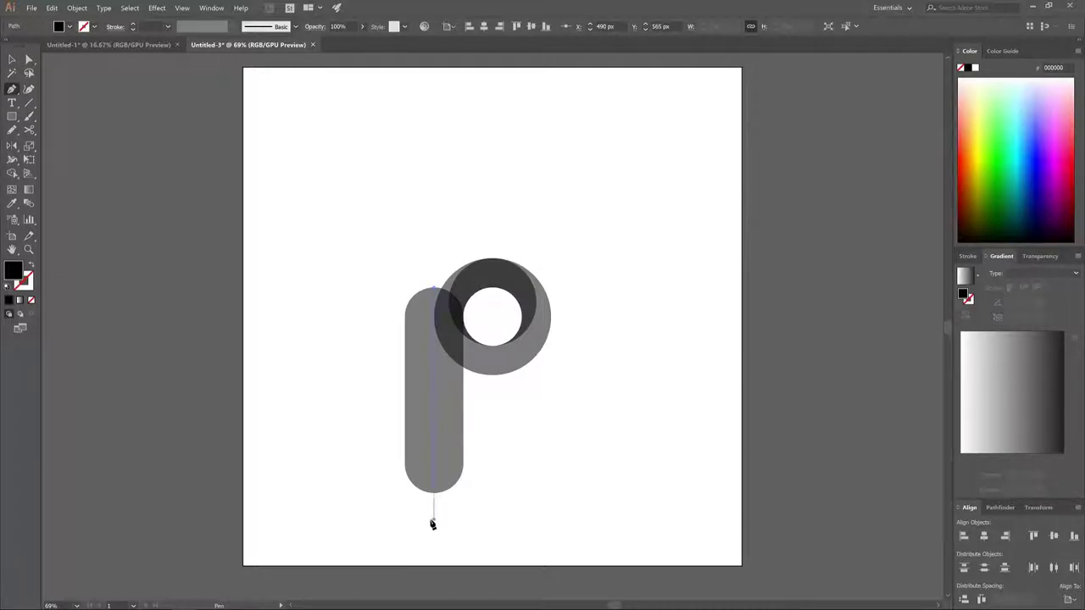
left_click(433, 519)
left_click_drag(345, 430, 341, 355)
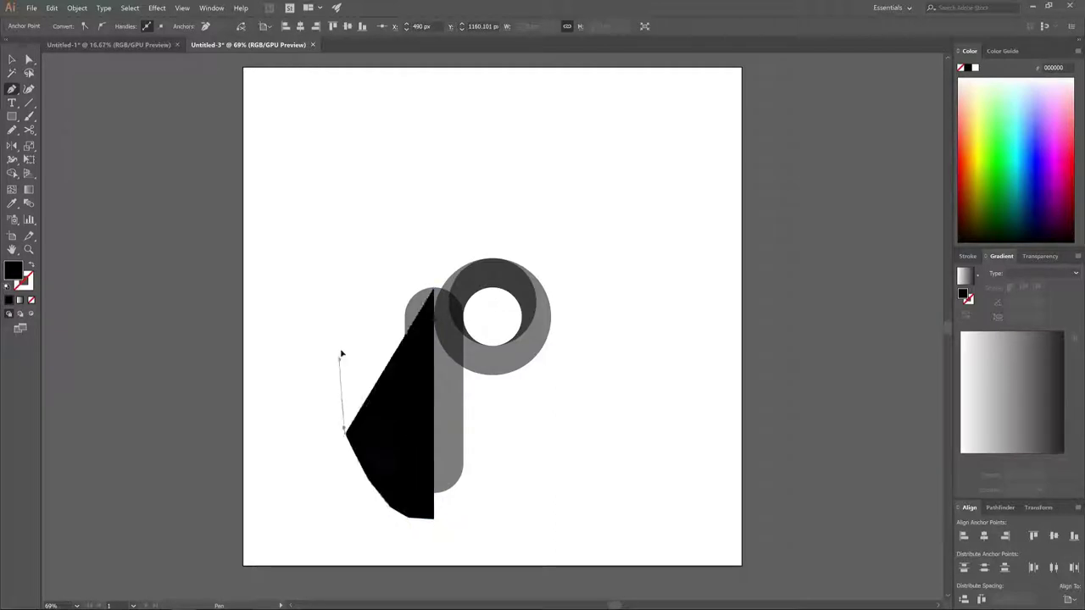
left_click_drag(350, 292, 375, 249)
left_click(428, 248)
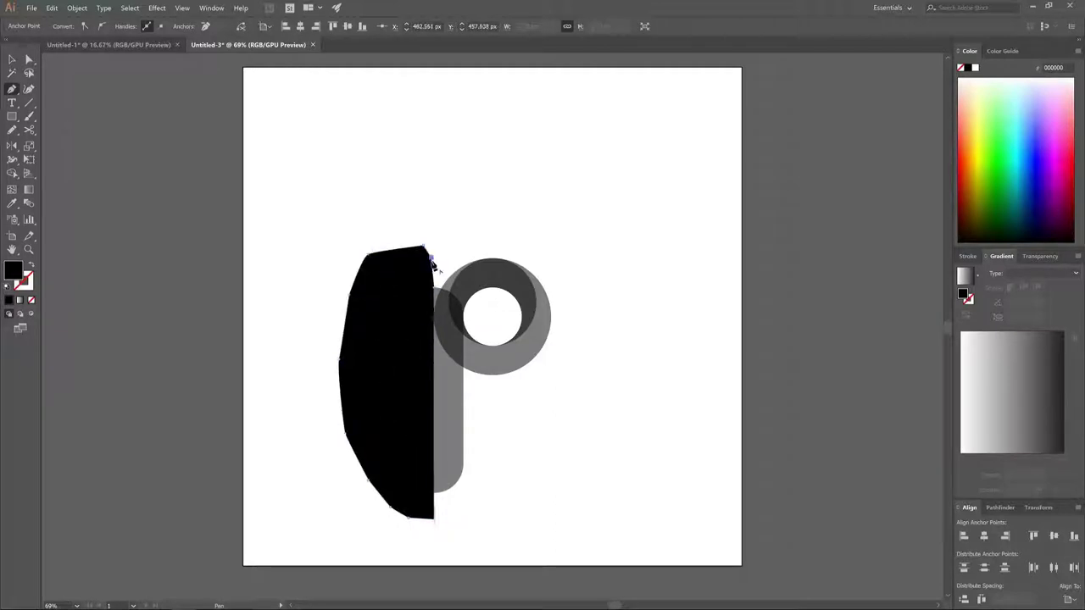
left_click(435, 291)
- Select the black shape and the stem and apply Pathfinder Minus Front
left_click(12, 60)
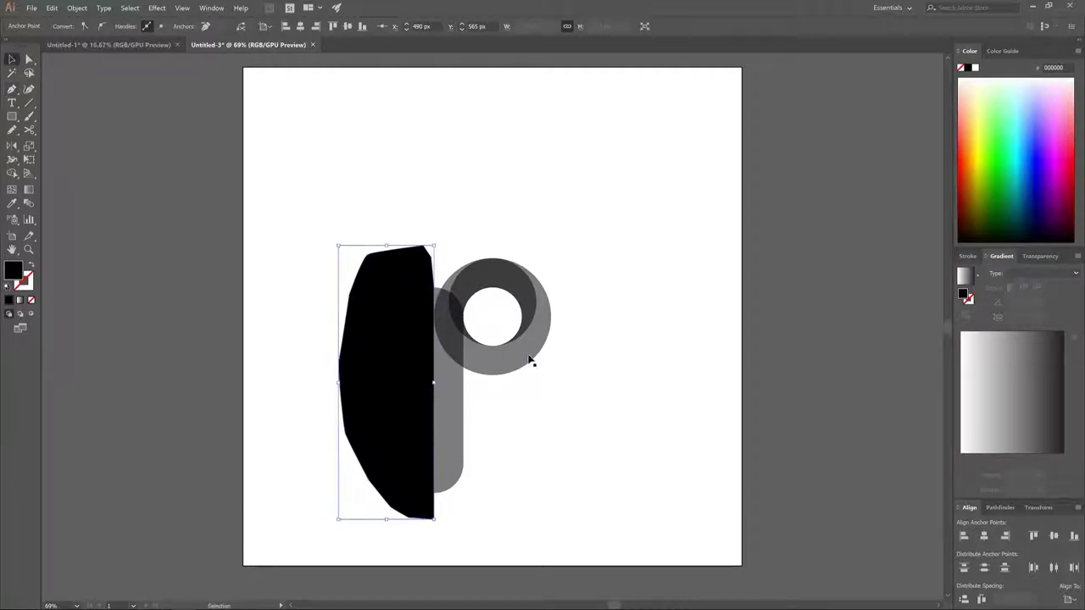
left_click(460, 435, "shift")
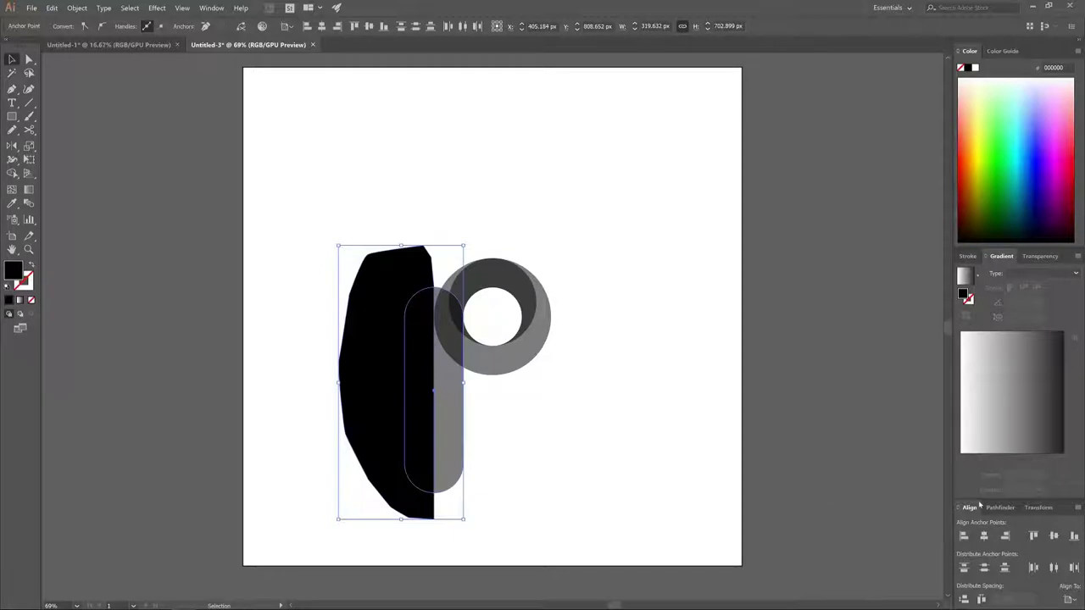
left_click(1000, 508)
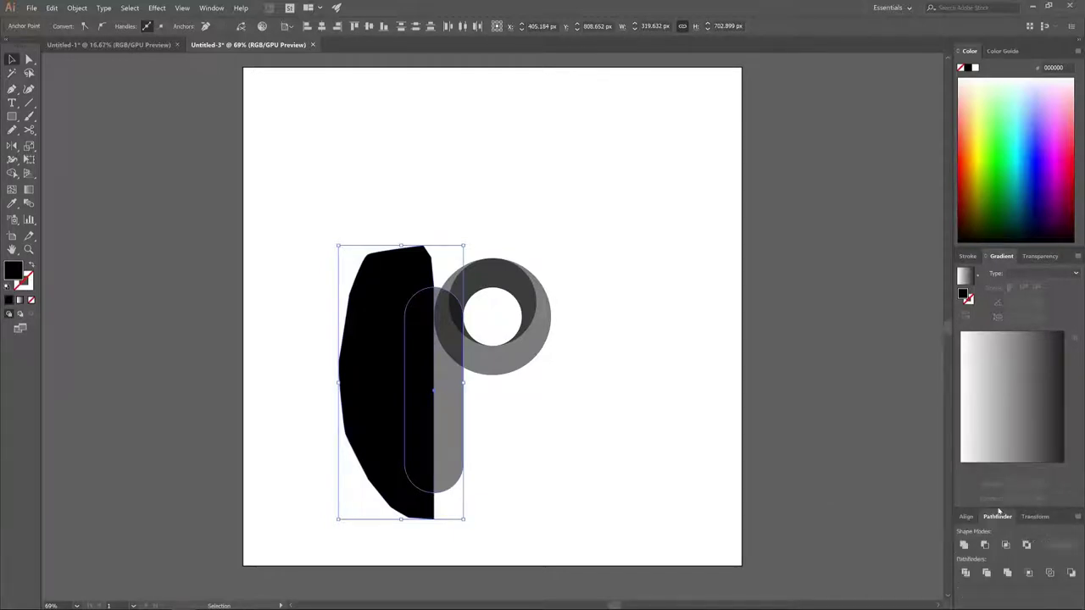
left_click(211, 8)
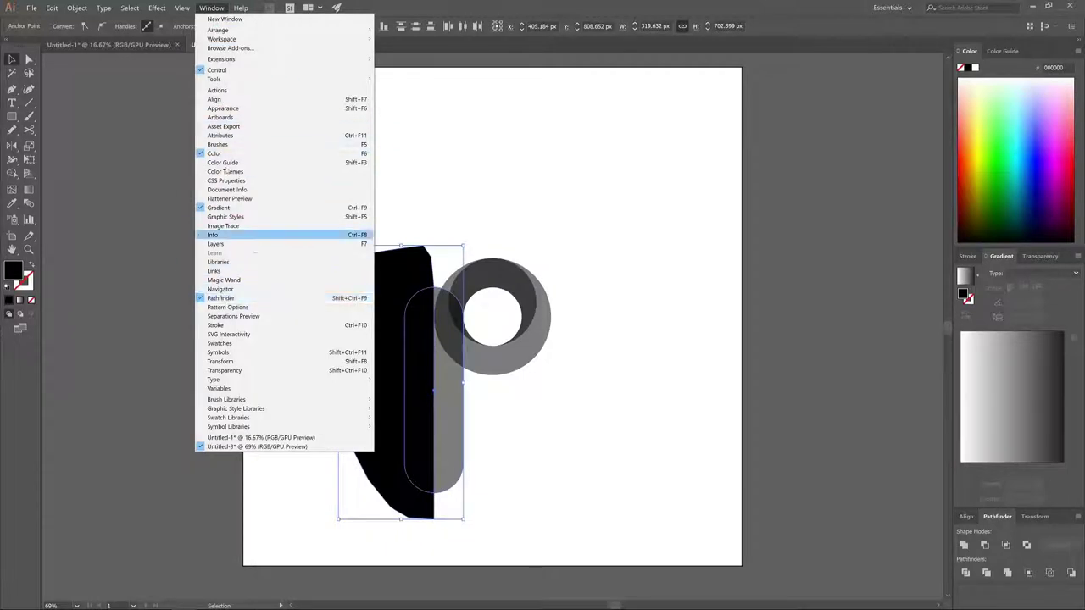
left_click(182, 8)
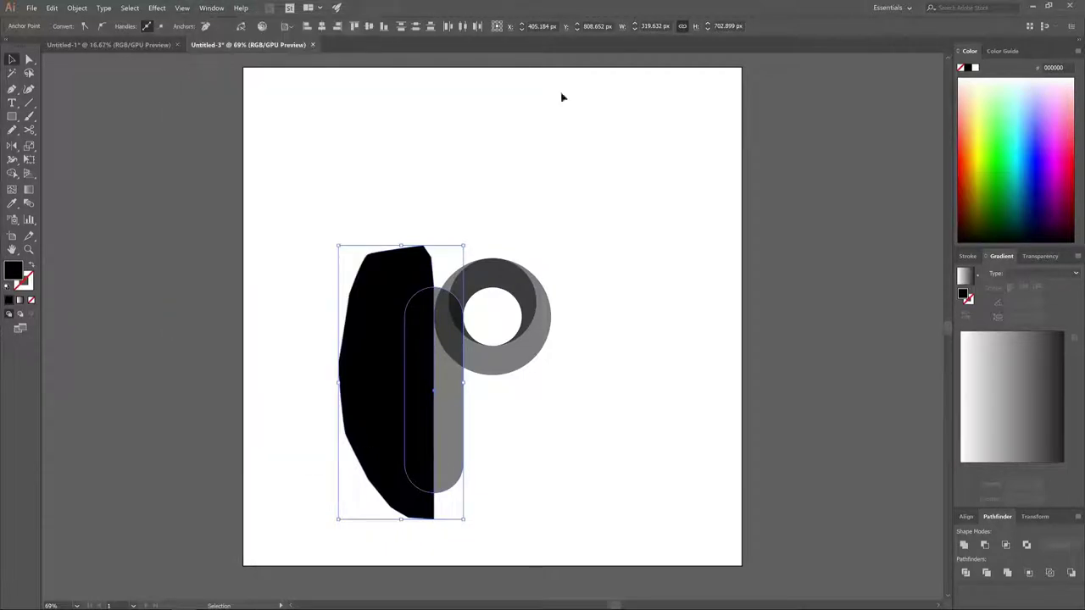
left_click(984, 545)
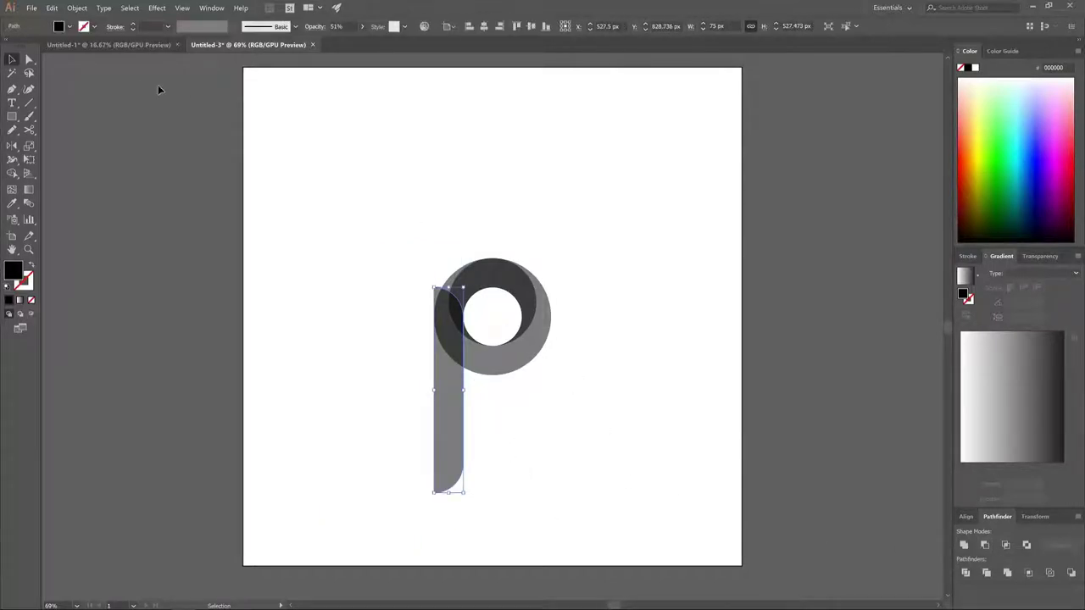
- Pull the stem's bottom anchors up to about 325 px so it ends near the ring's base
left_click(28, 59)
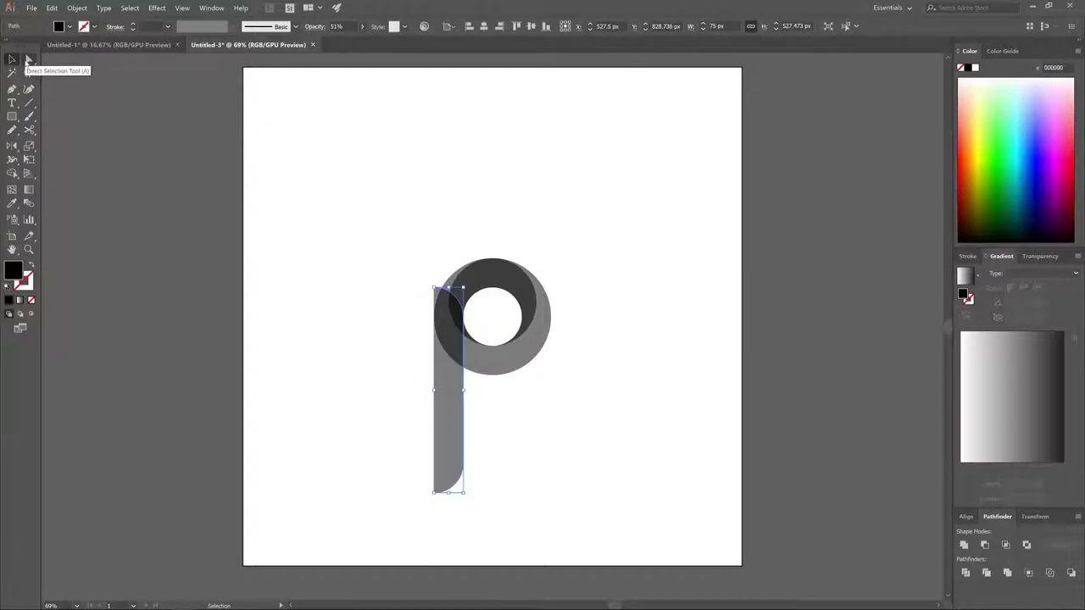
left_click_drag(501, 507, 383, 443)
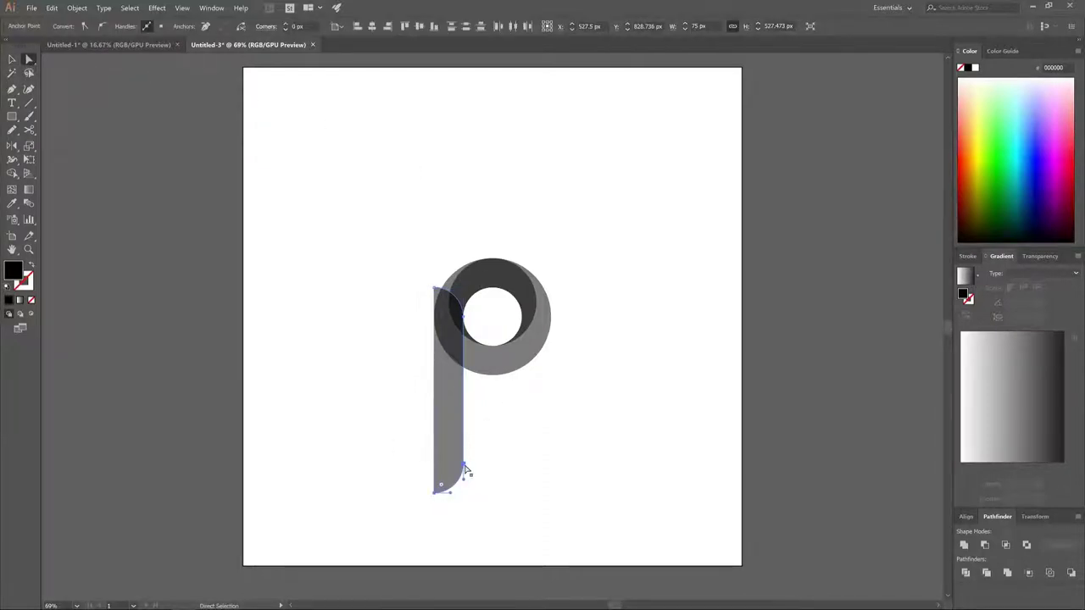
left_click_drag(465, 463, 461, 382)
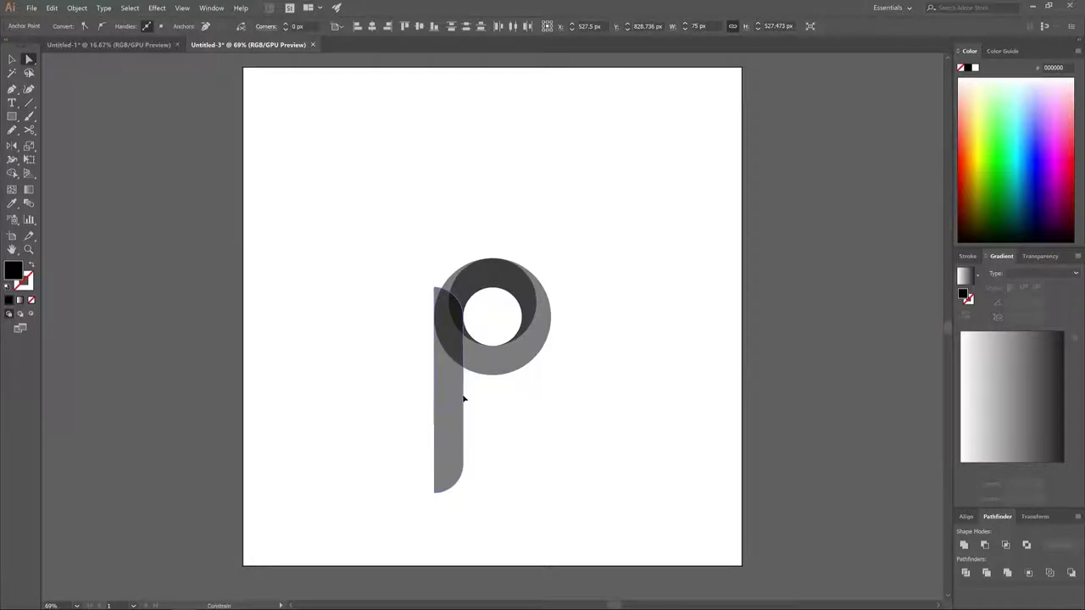
left_click_drag(465, 388, 461, 387)
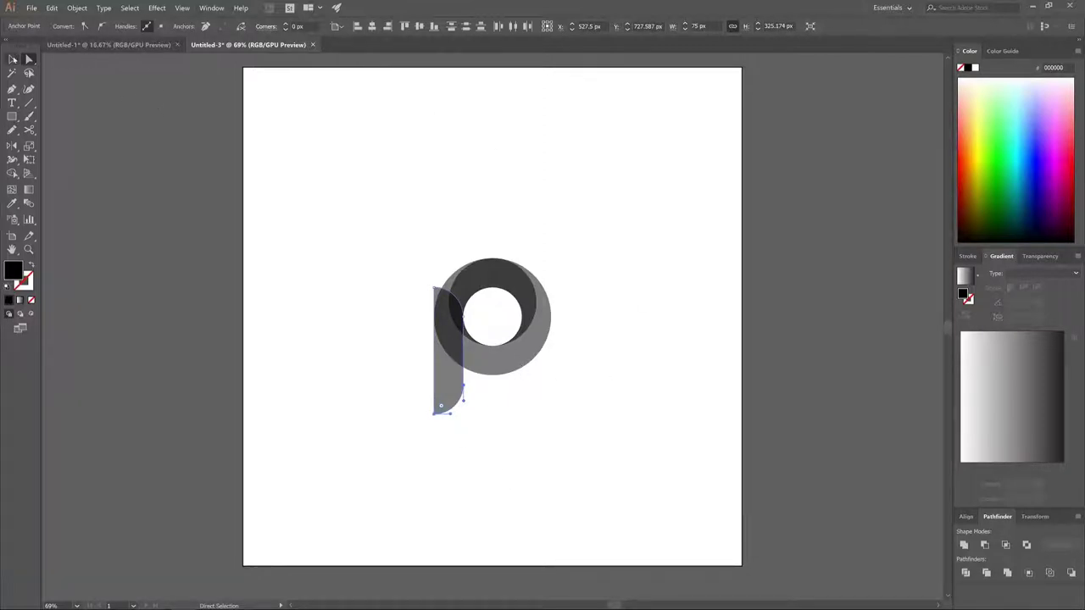
left_click(13, 59)
left_click_drag(531, 346, 370, 235)
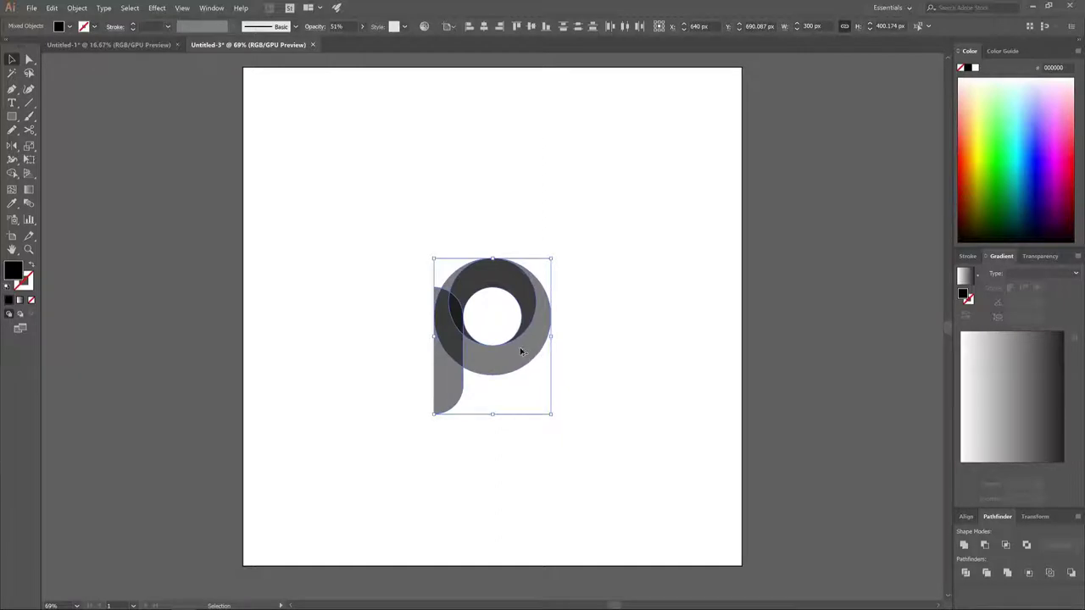
- Zoom in and use Shape Builder to unite the stem and all ring regions into one P
scroll(509, 374, "up", 3)
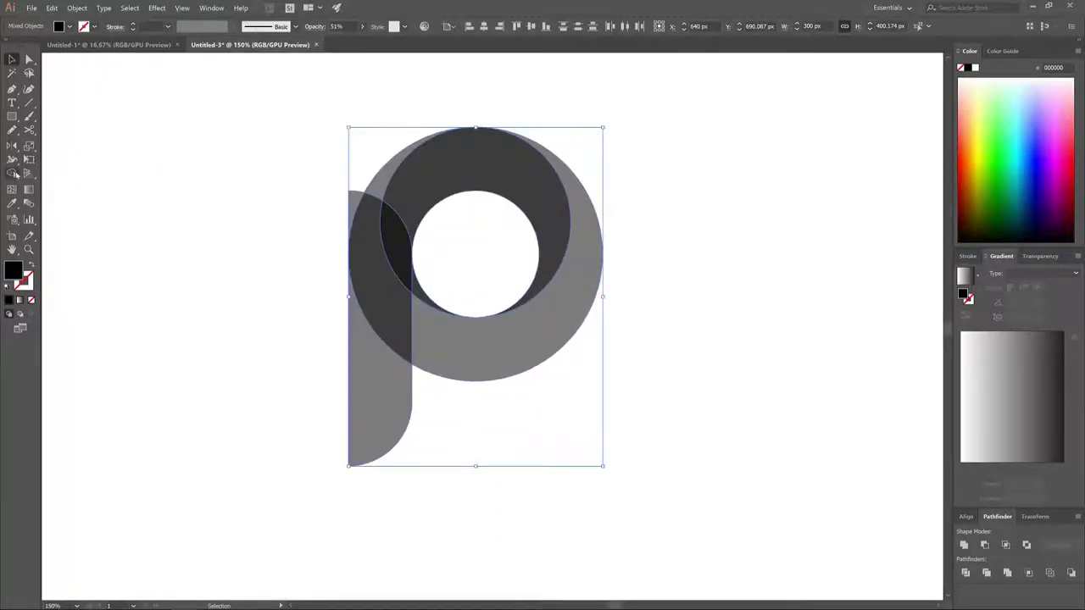
left_click(12, 174)
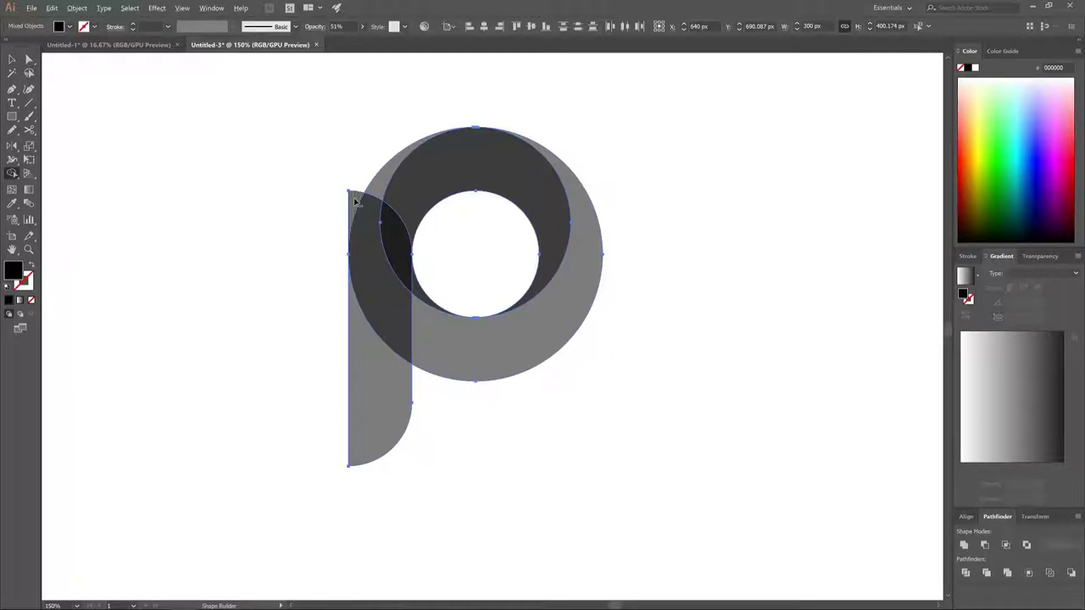
mouse_move(390, 411)
left_mouse_down()
mouse_move(394, 260)
mouse_move(378, 190)
mouse_move(414, 174)
left_mouse_up()
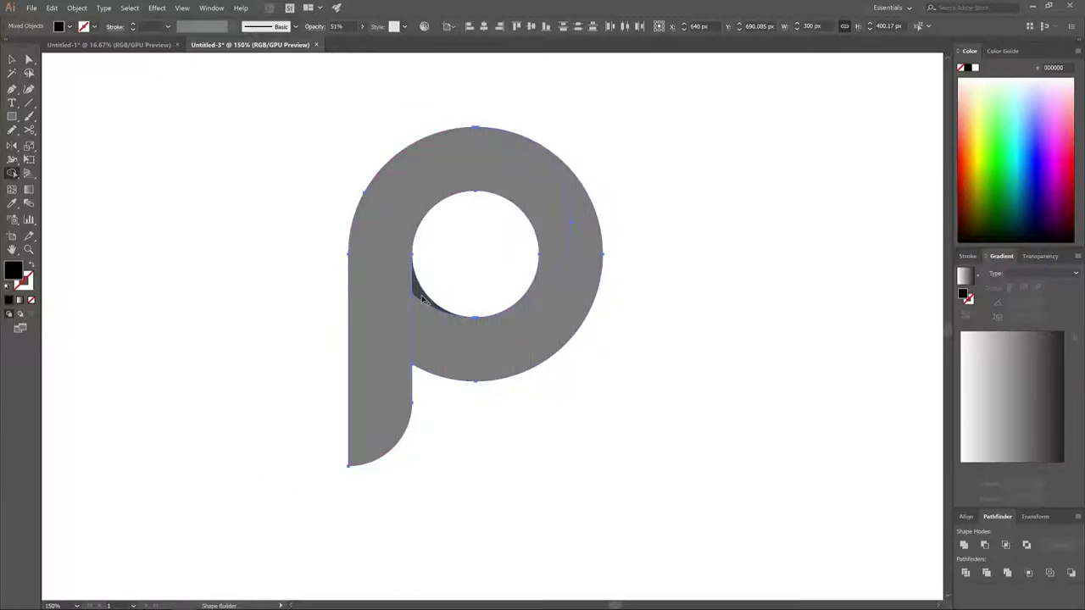
left_click(434, 329)
- Fill only the ring's crescent piece bright green, keeping the P body black
left_click(1004, 160)
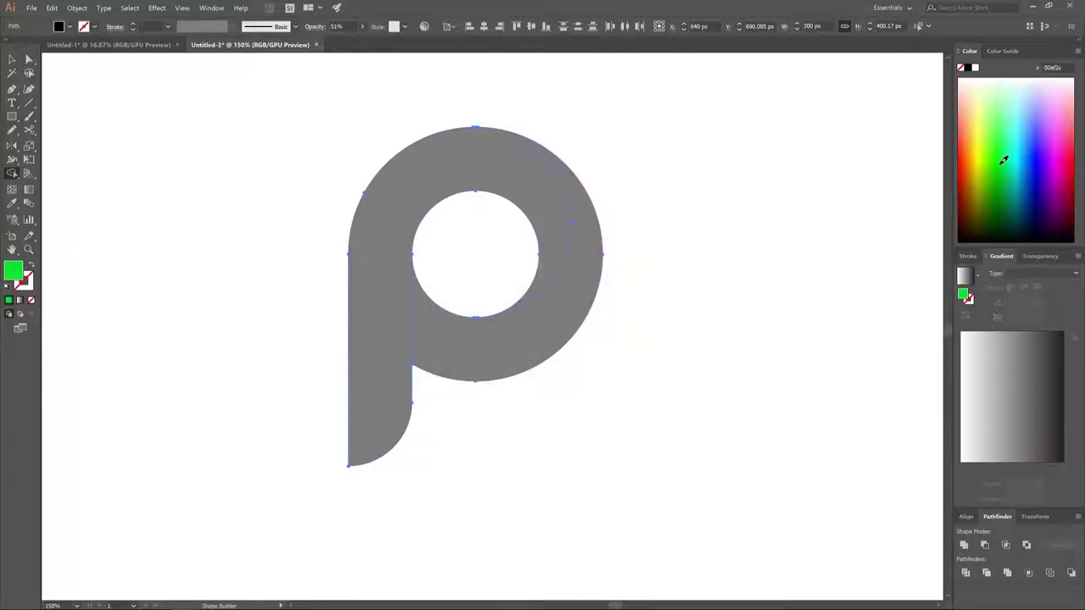
left_click(12, 59)
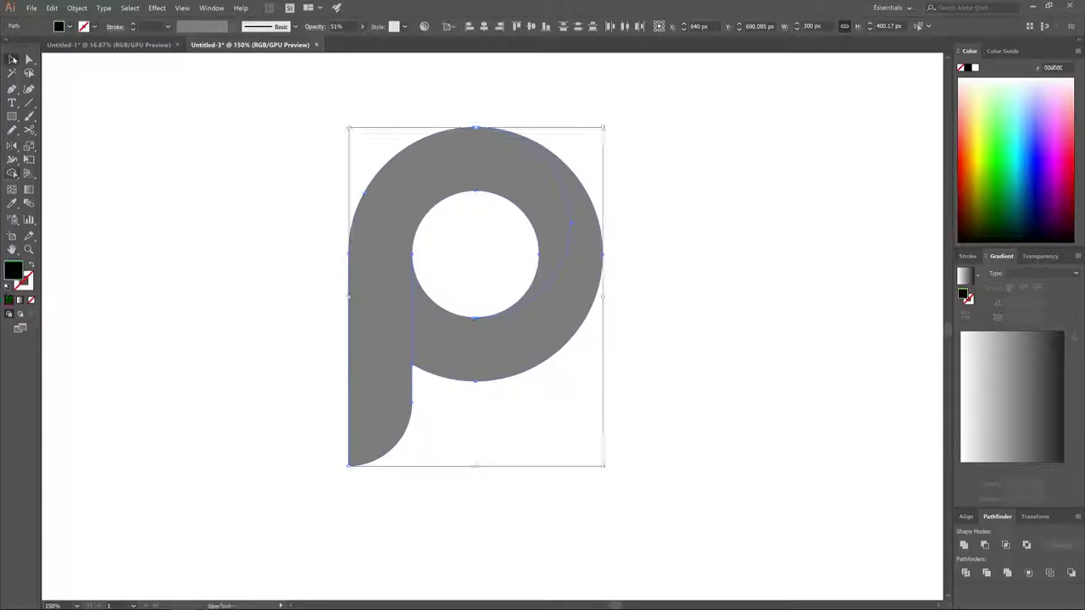
left_click(997, 146)
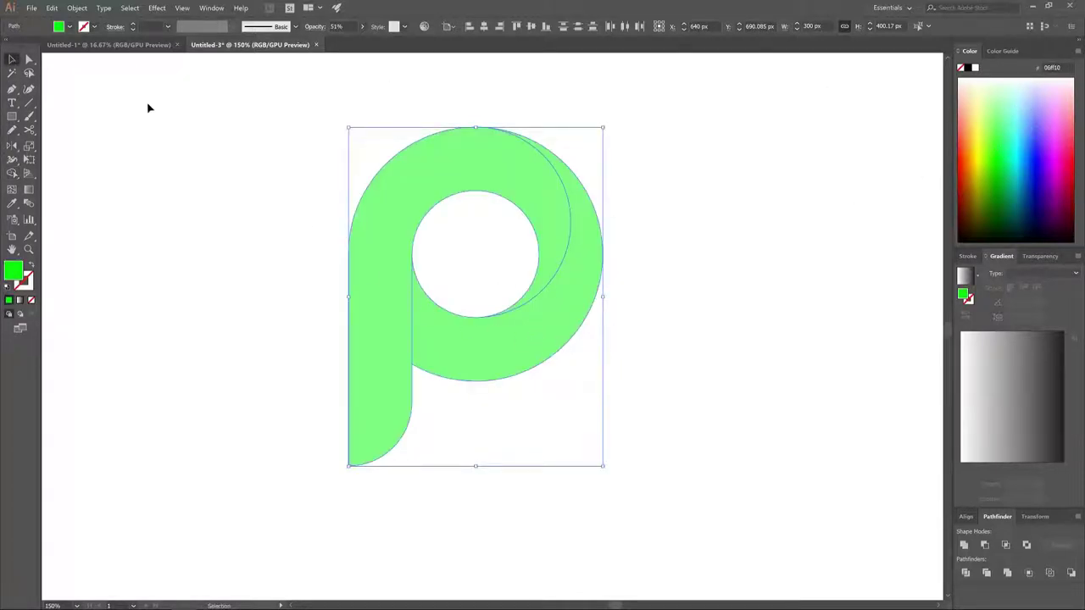
key("ctrl+z")
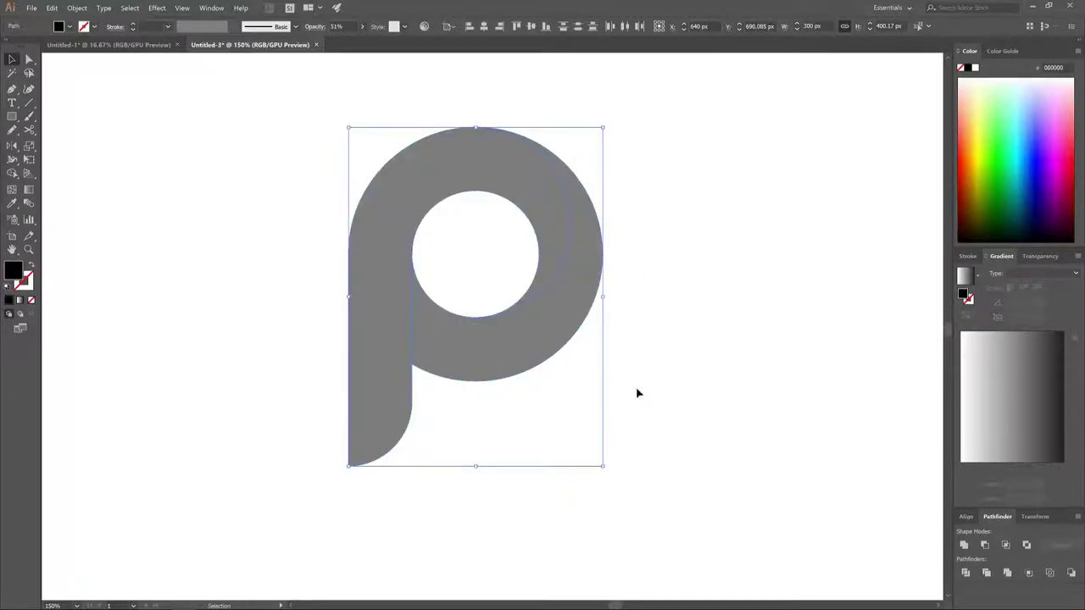
left_click(759, 222)
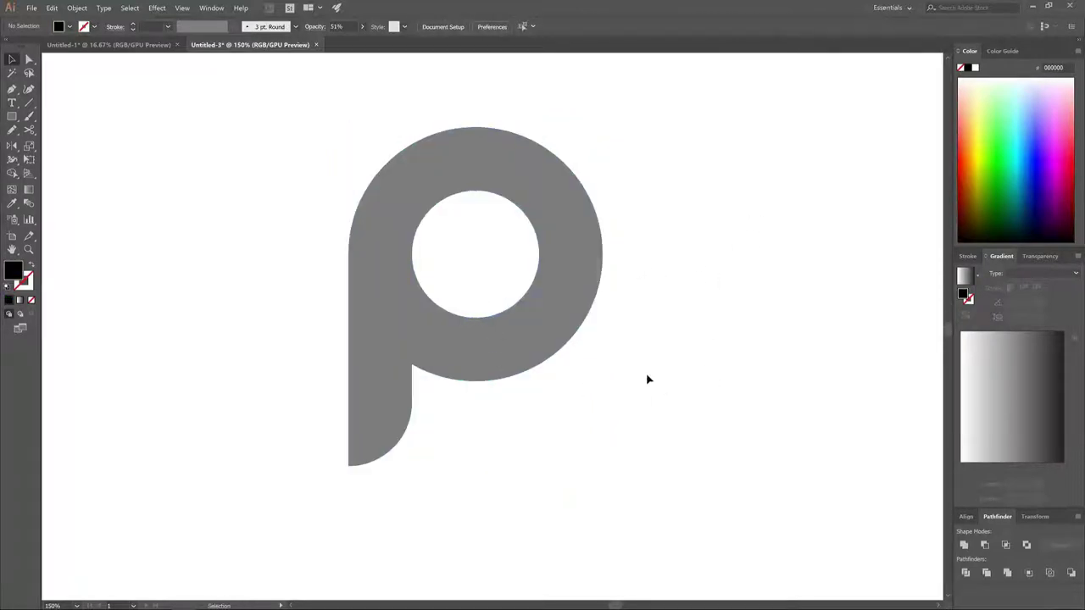
left_click(585, 258)
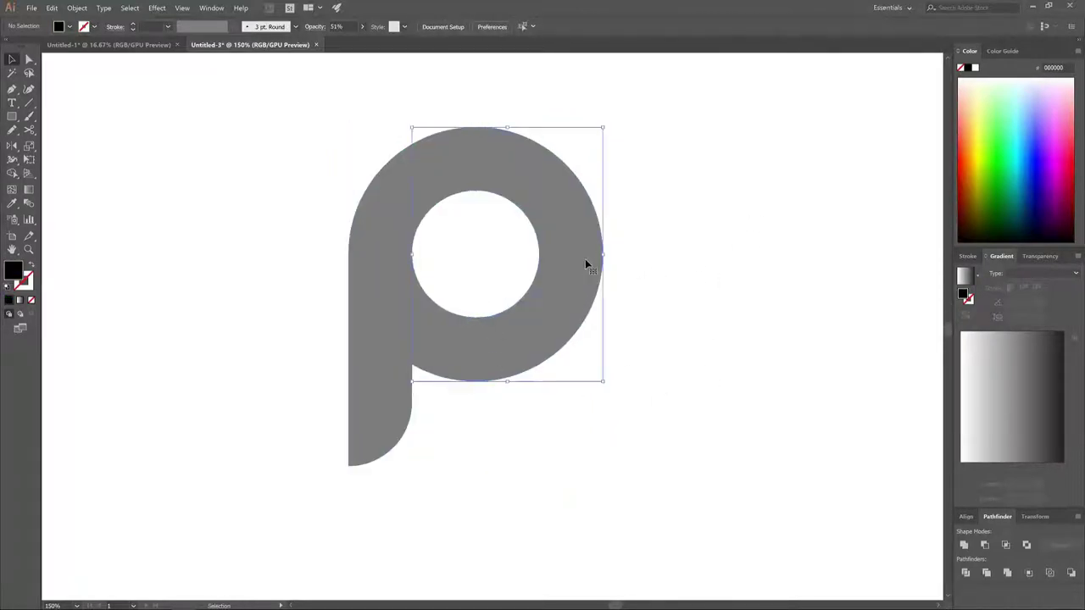
left_click(1001, 155)
left_click(712, 296)
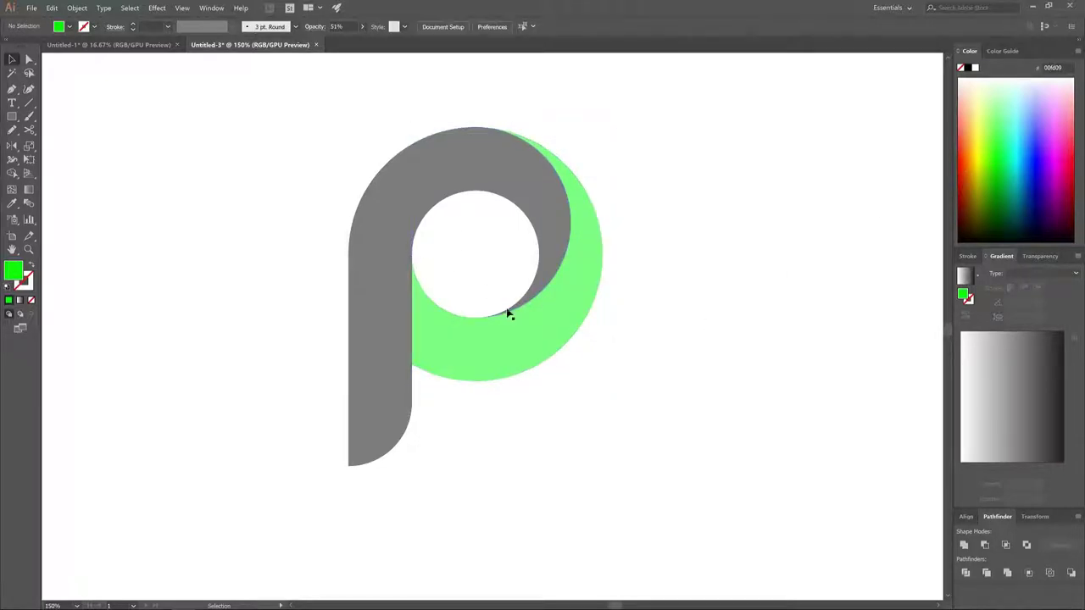
left_click_drag(629, 359, 557, 222)
left_click(557, 222)
key("ctrl+z")
key("ctrl+z")
left_click(593, 434)
- Select the whole logo and raise its opacity to 100%
scroll(557, 438, "down", 1)
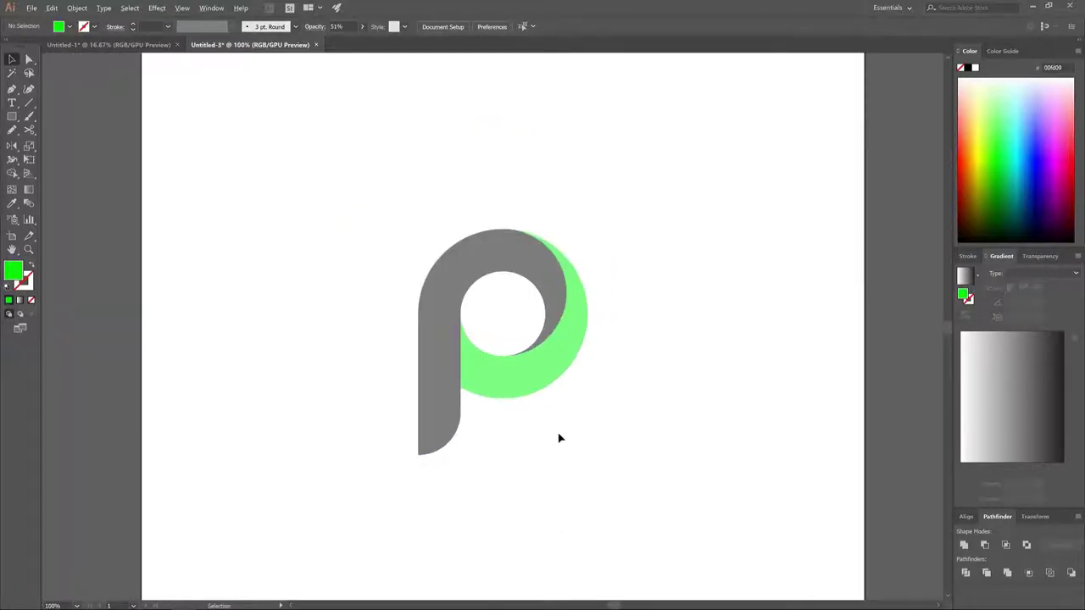
left_click_drag(681, 496, 290, 187)
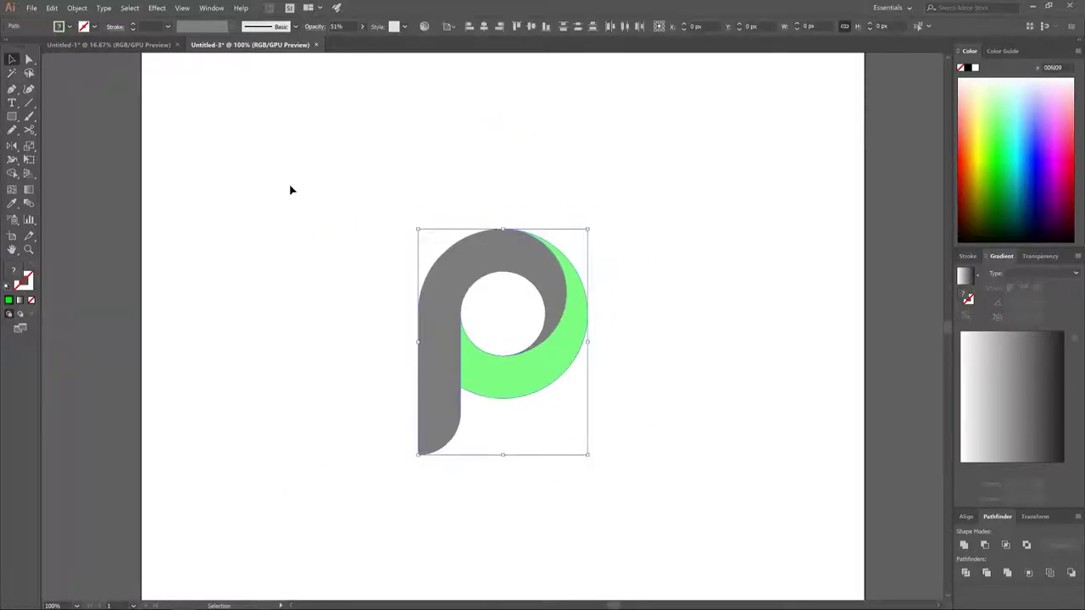
left_click(362, 26)
left_click_drag(340, 39, 359, 39)
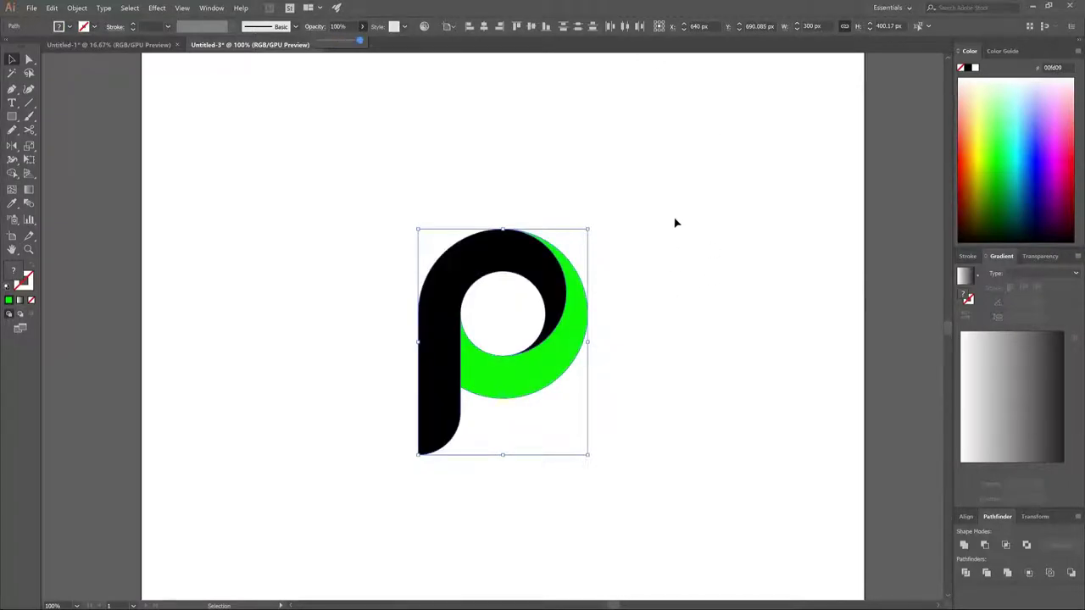
left_click(706, 161)
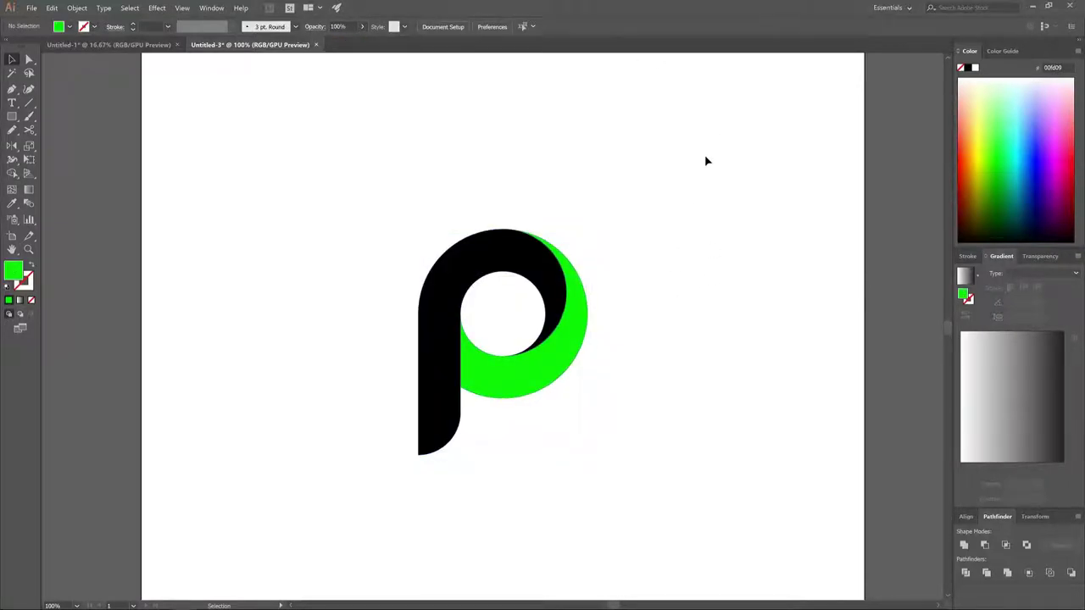
- Apply a linear gradient to the P and make its right stop red in HSB
left_click(479, 254)
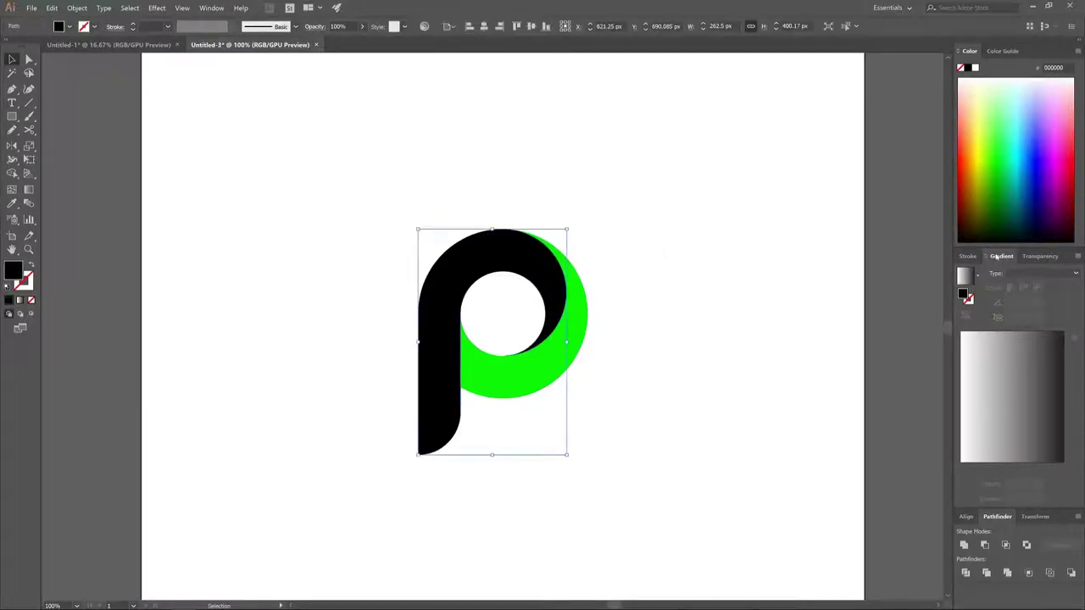
left_click(1058, 275)
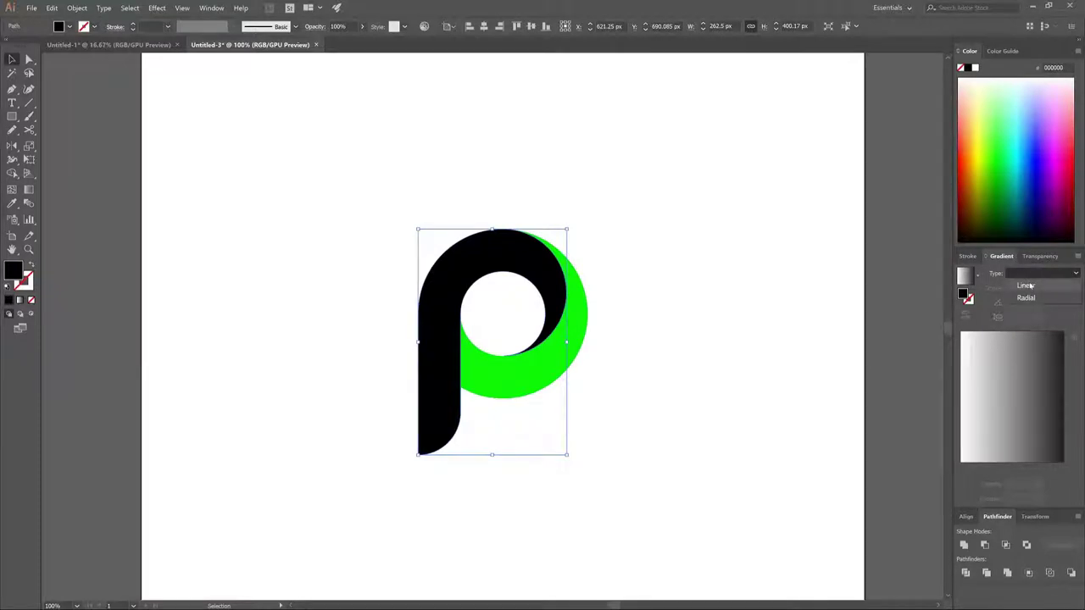
left_click(1027, 285)
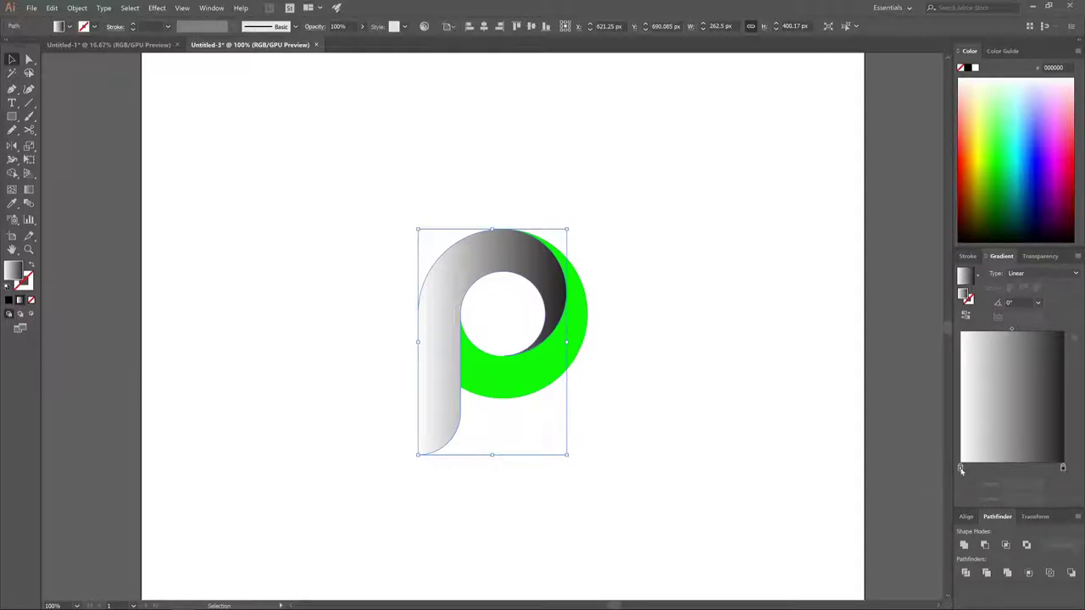
double_click(1063, 467)
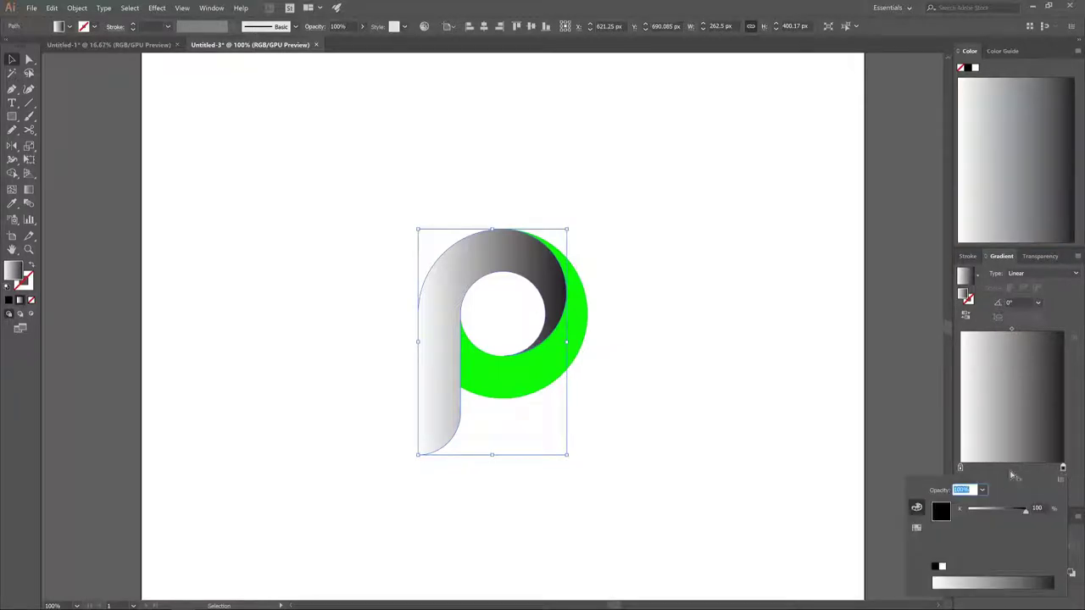
left_click(1060, 480)
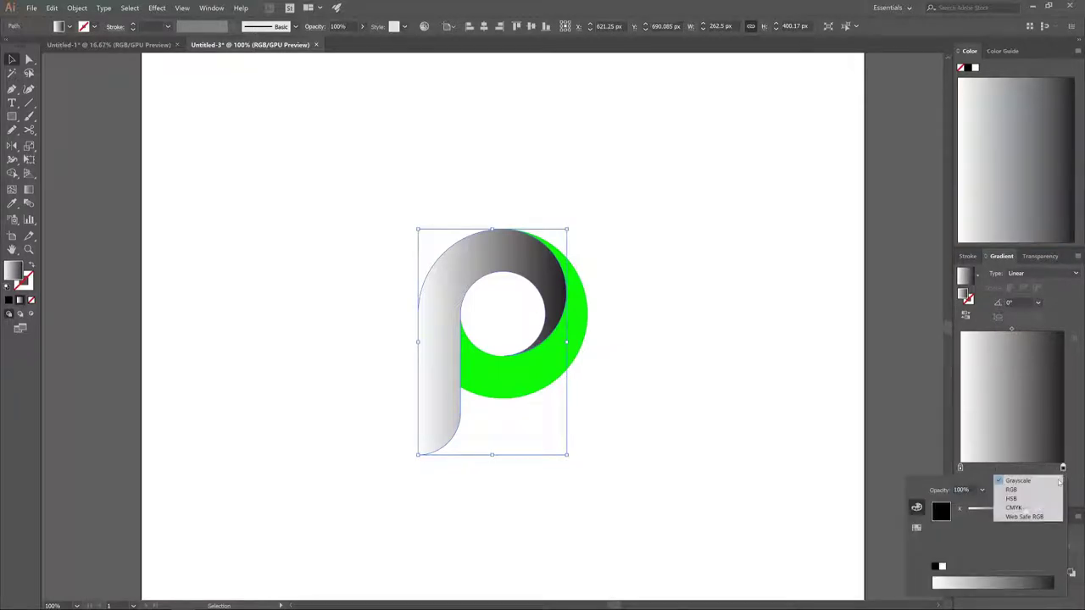
left_click(1017, 499)
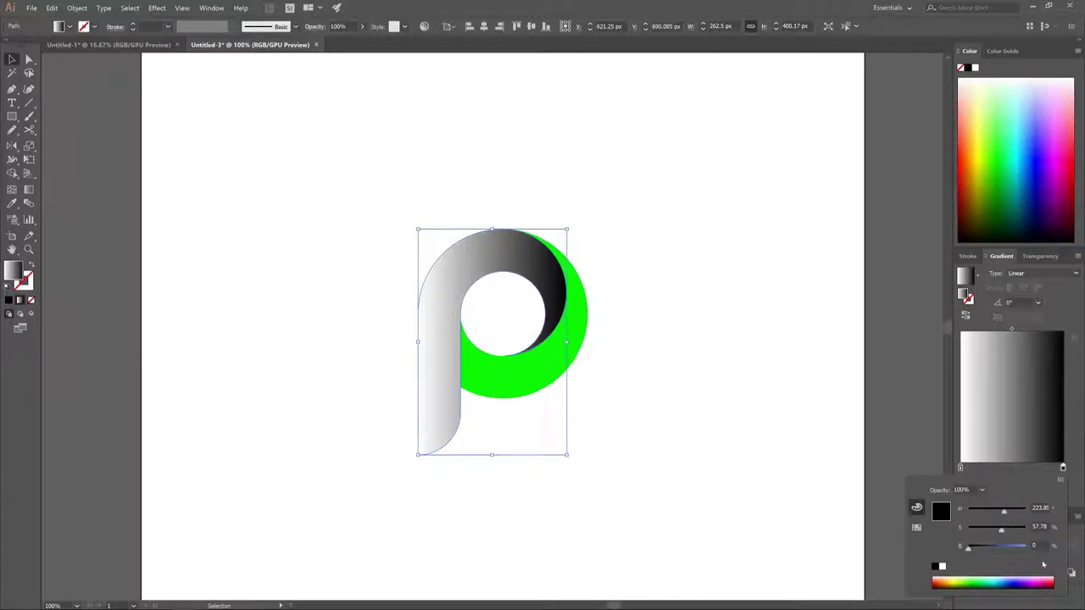
left_click_drag(1047, 574, 1053, 578)
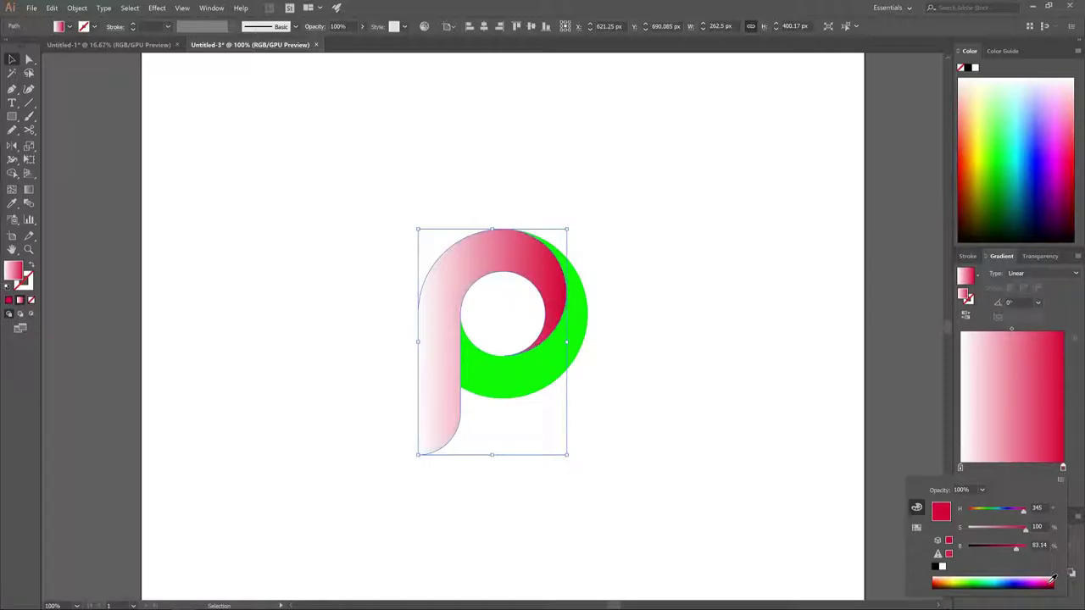
left_click(1076, 438)
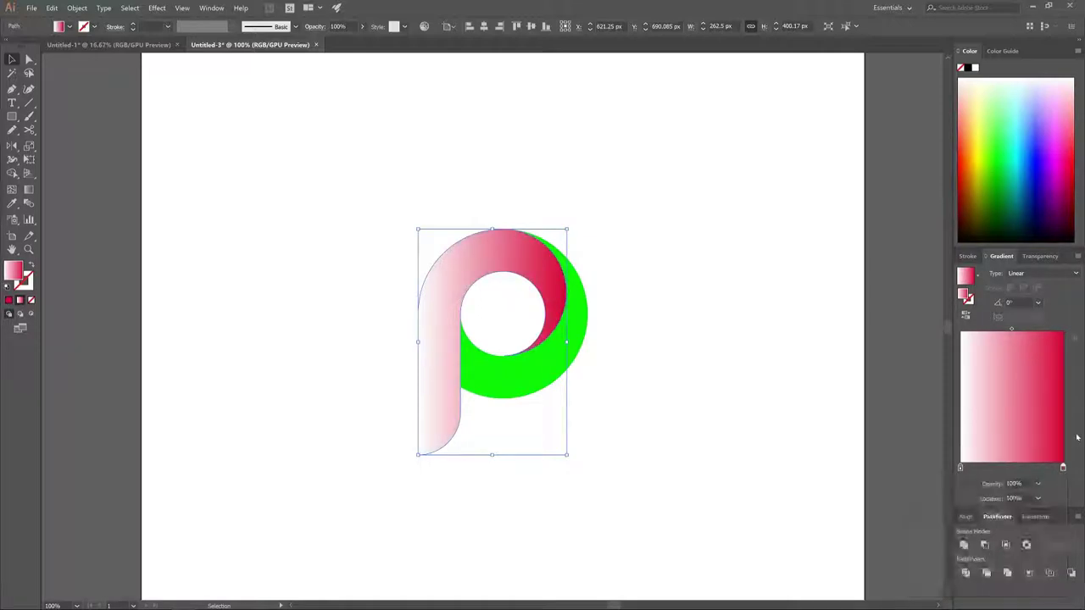
- Set the gradient's left stop to a yellow-orange in HSB
double_click(960, 468)
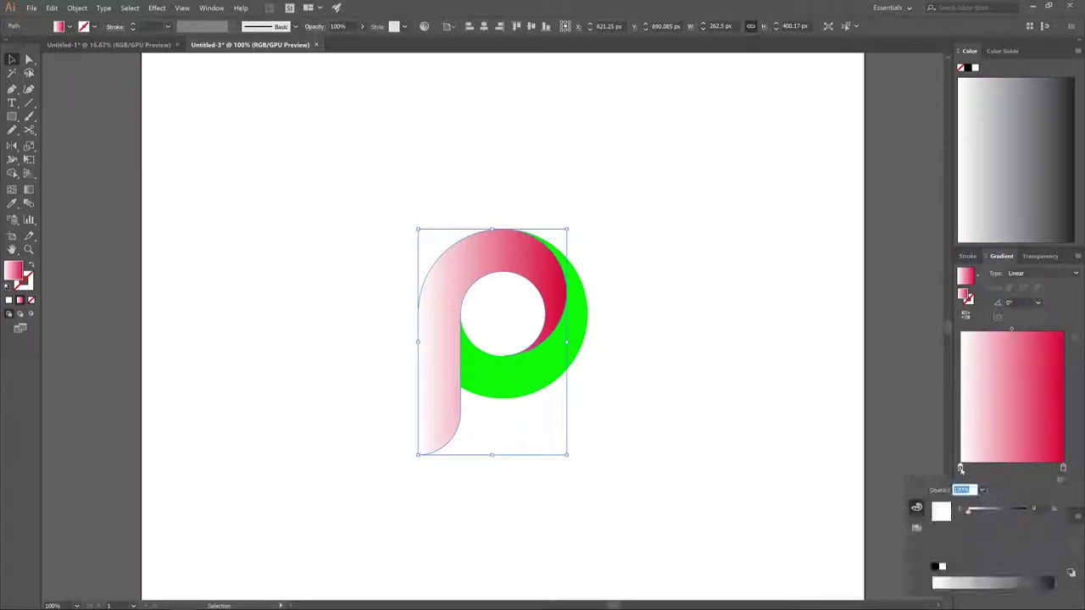
left_click(1060, 480)
left_click(1024, 499)
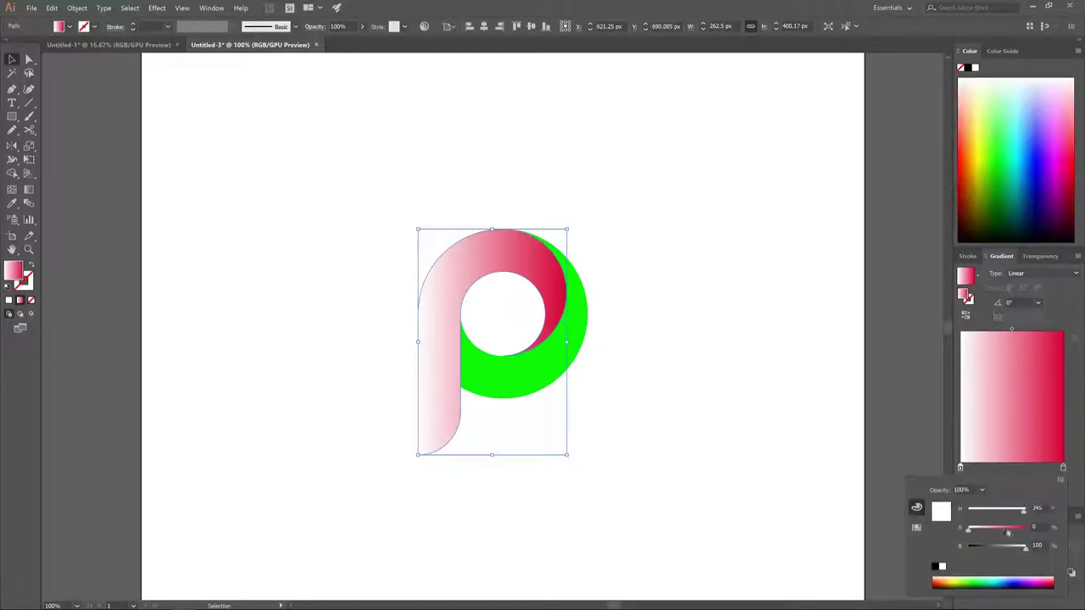
left_click(949, 578)
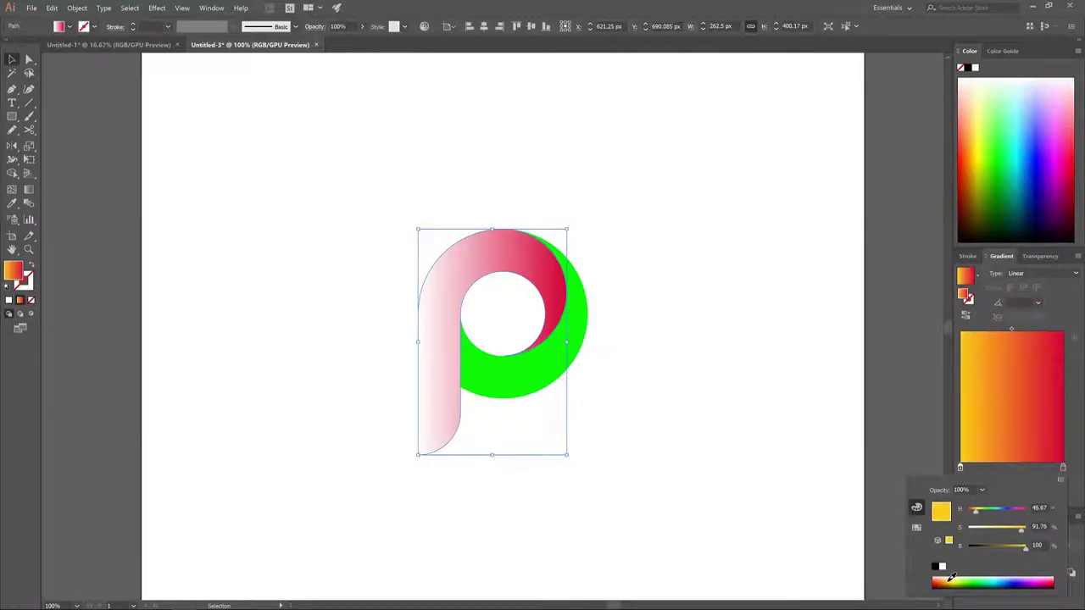
left_click(950, 577)
left_click(949, 576)
left_click(950, 576)
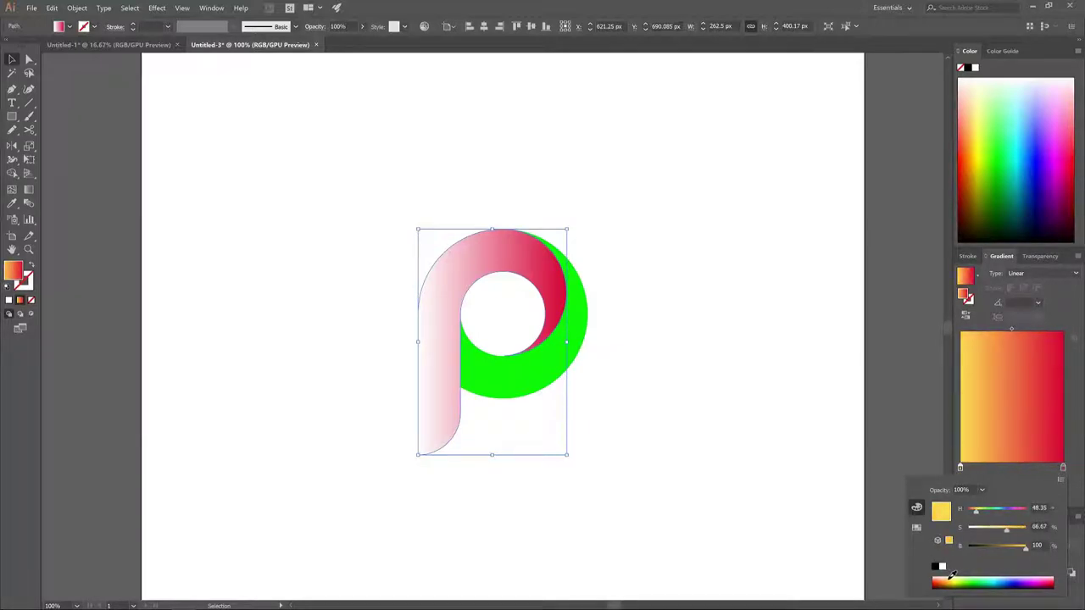
left_click(950, 577)
left_click(953, 577)
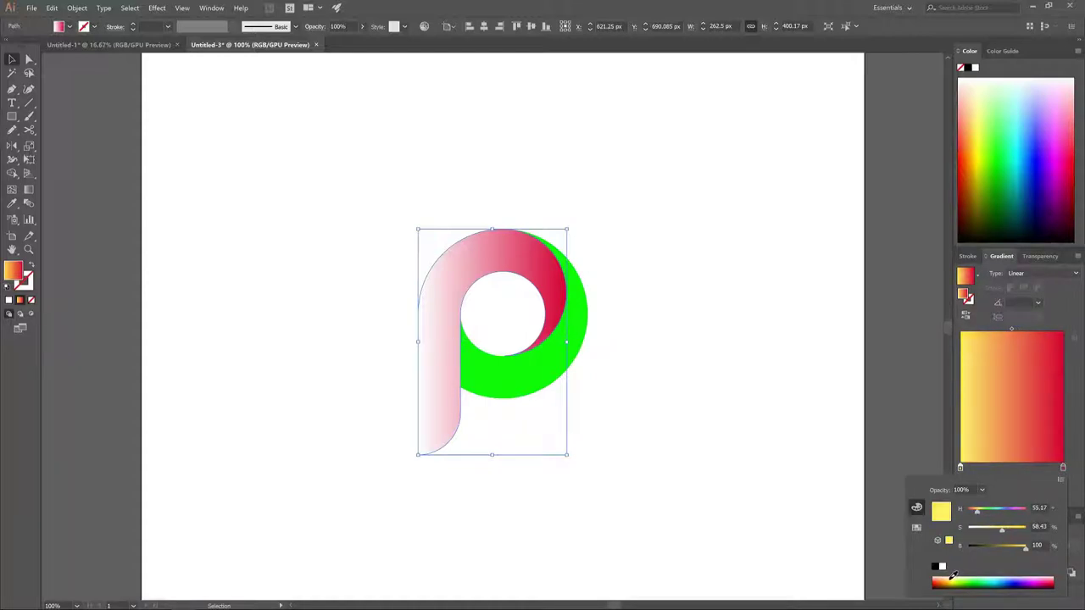
left_click_drag(953, 576, 950, 577)
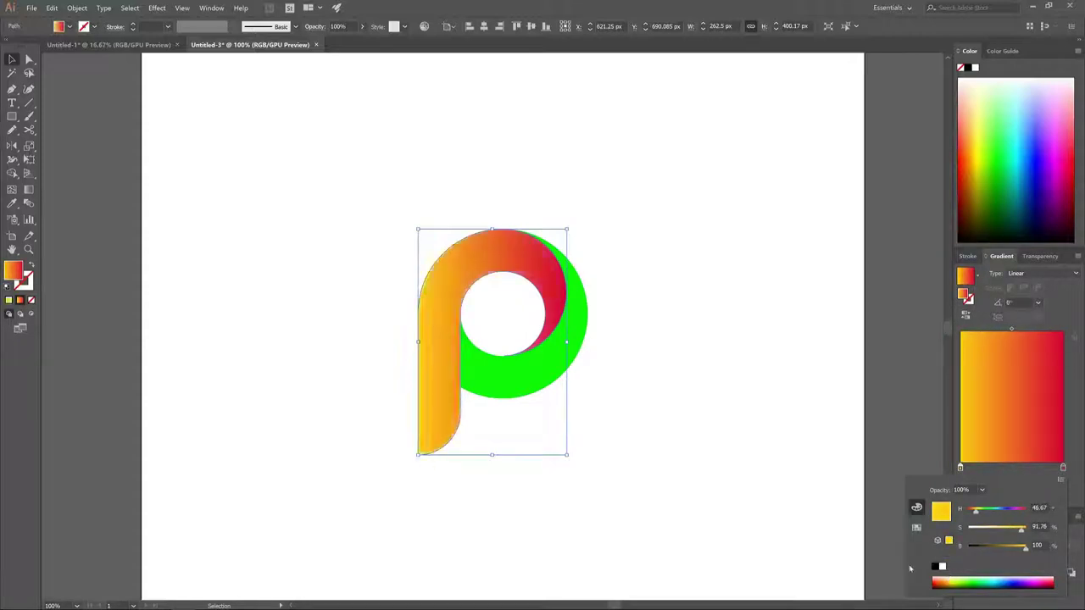
left_click(1082, 402)
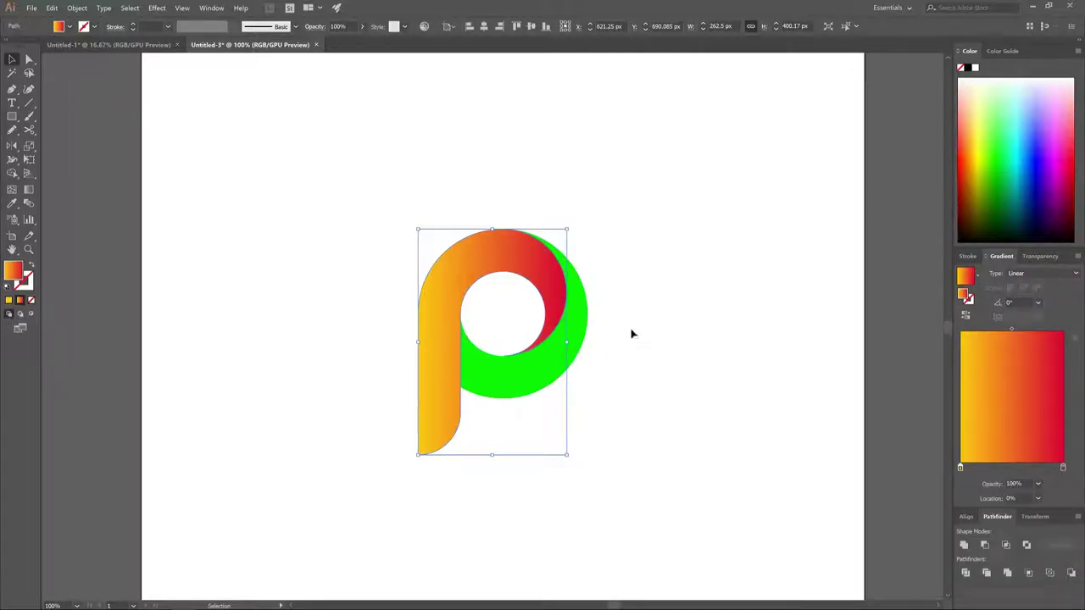
- Apply the yellow-to-red gradient to the green ring and reverse it to -180° so red meets the stem
left_click(532, 373)
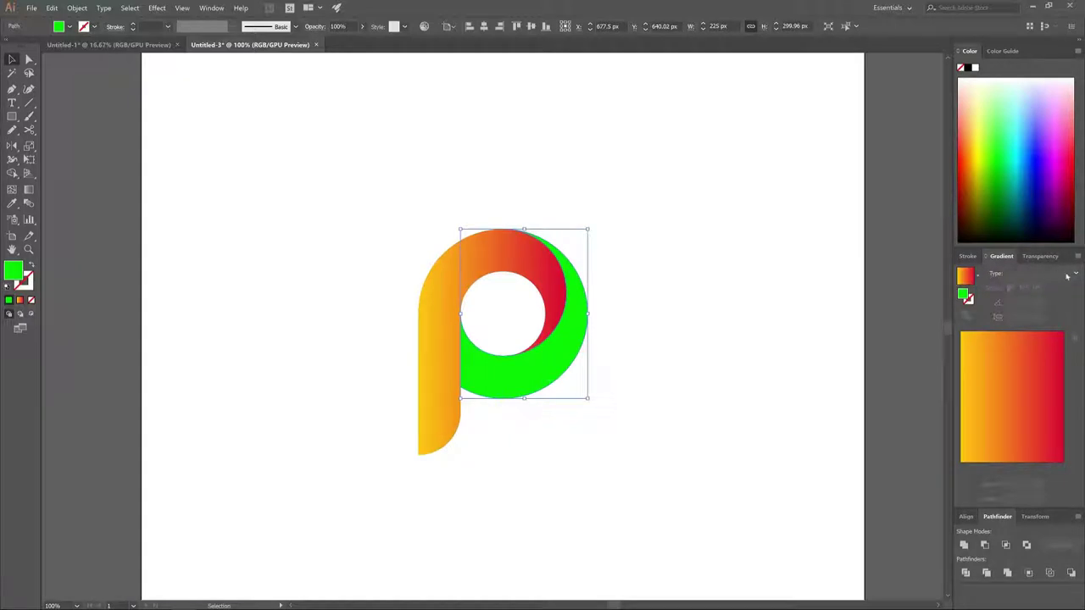
left_click(1005, 274)
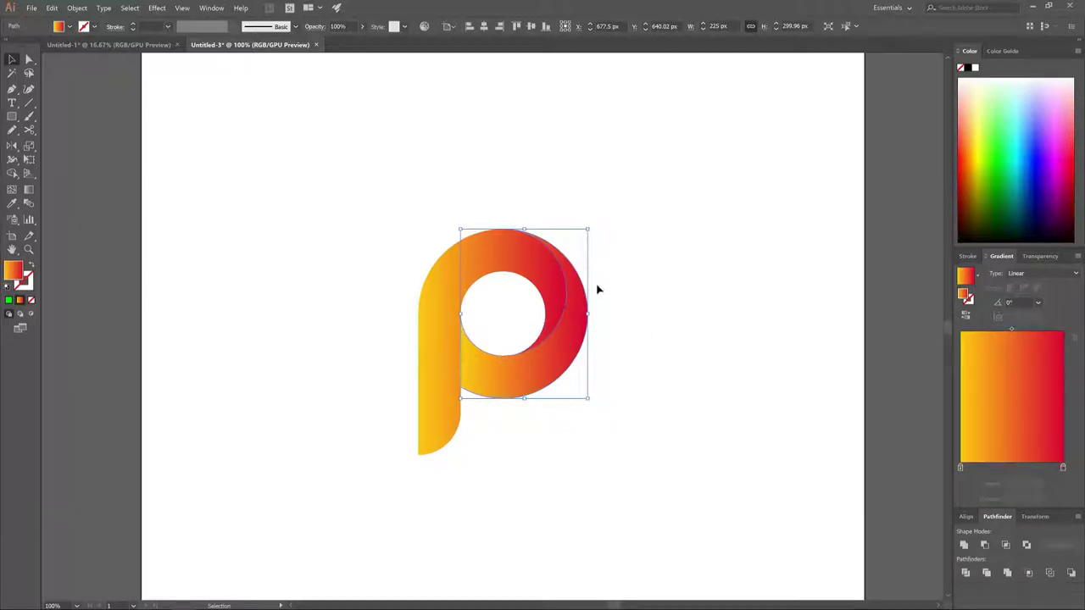
left_click(27, 191)
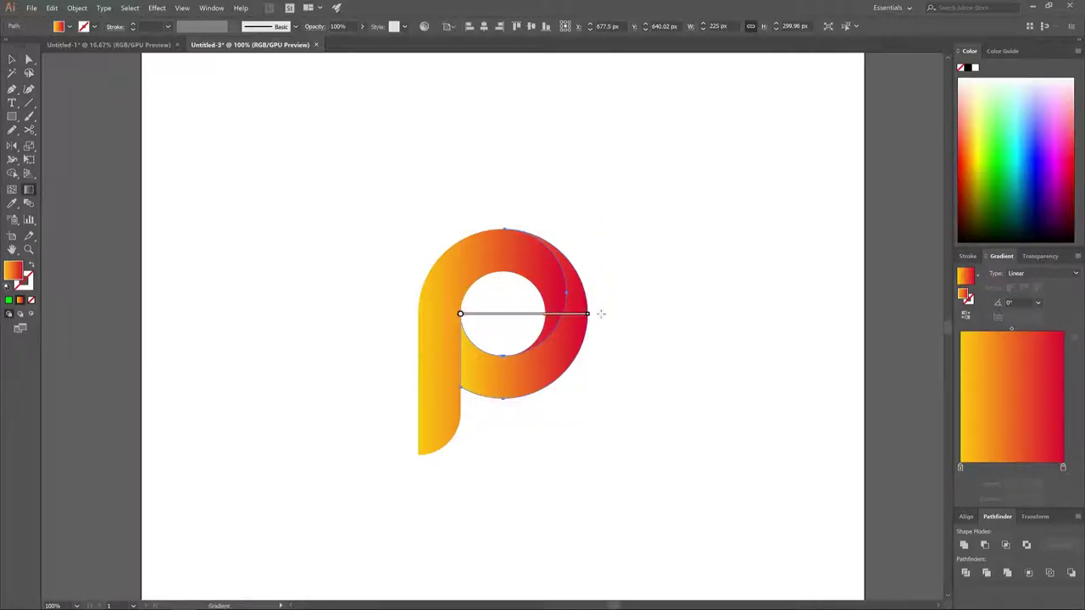
mouse_move(587, 315)
mouse_move(593, 315)
left_mouse_down()
mouse_move(593, 341)
mouse_move(552, 395)
mouse_move(458, 444)
mouse_move(389, 414)
mouse_move(367, 384)
mouse_move(366, 314)
left_mouse_up()
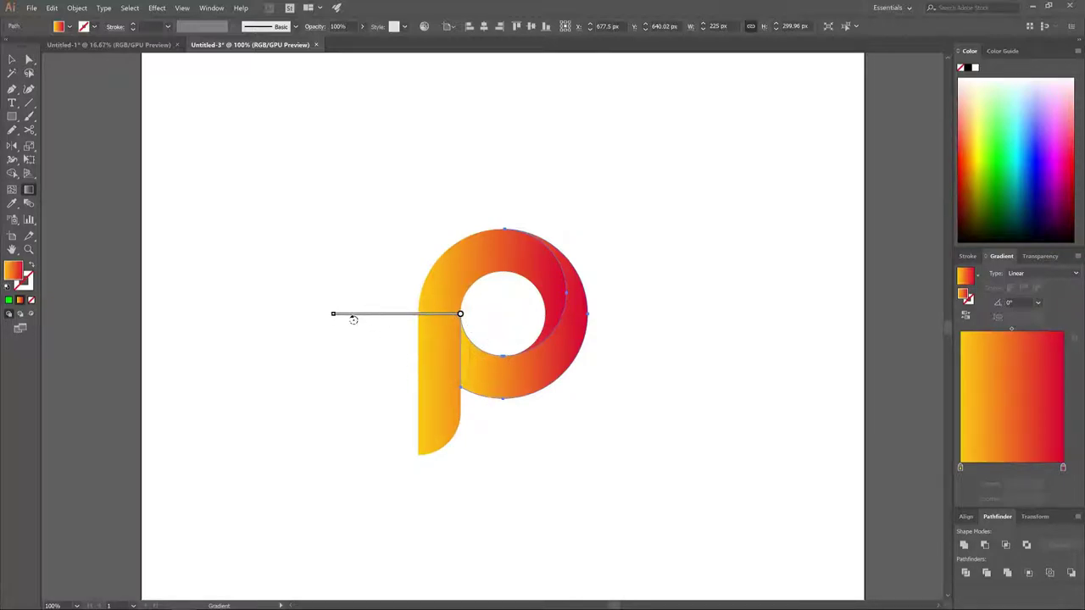
key("ctrl+z")
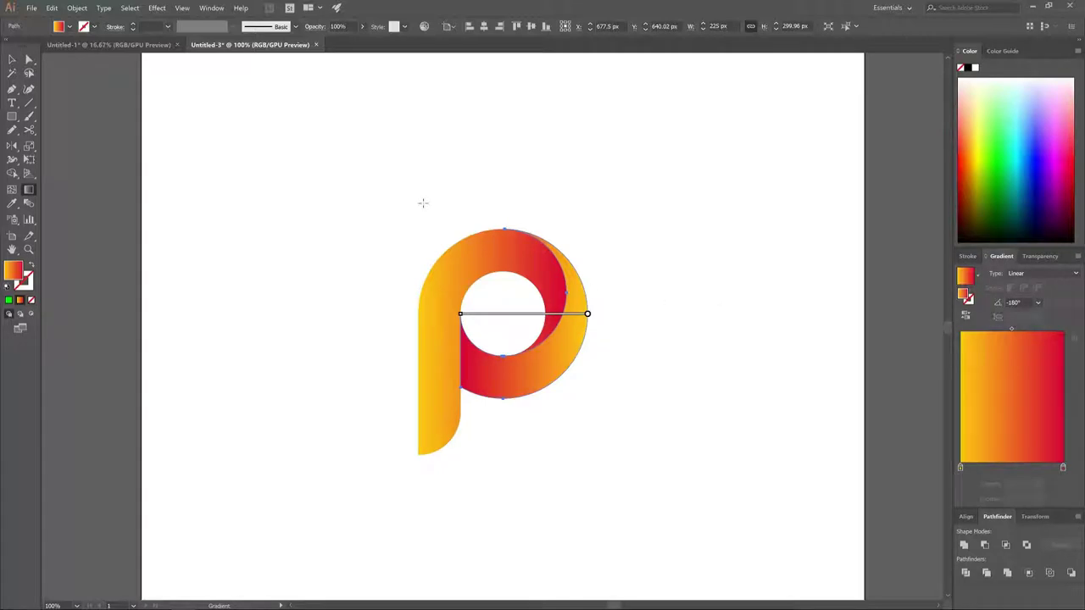
left_click(12, 60)
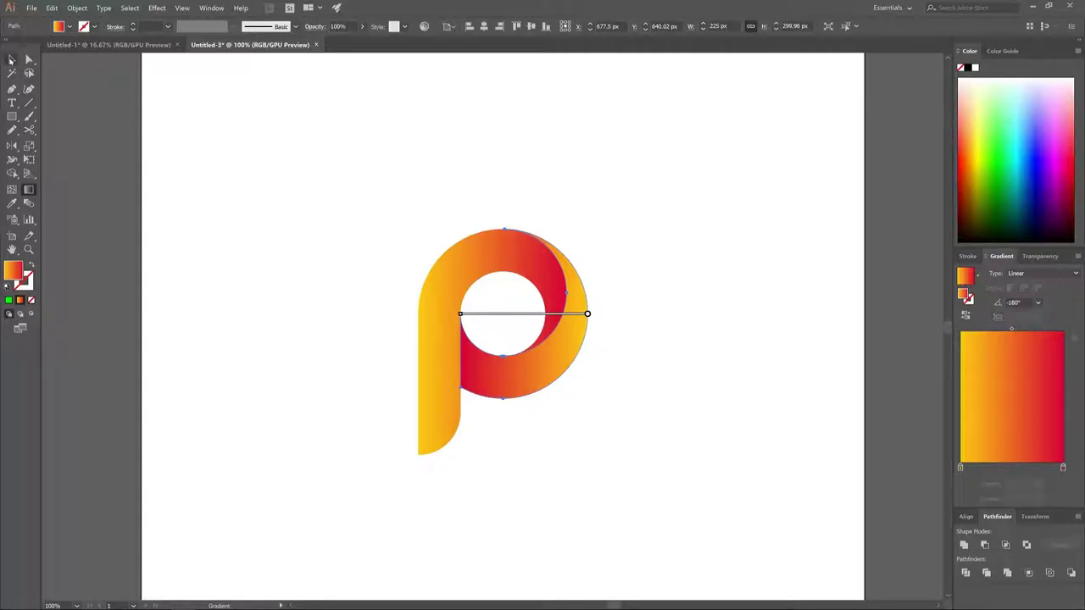
left_click(402, 134)
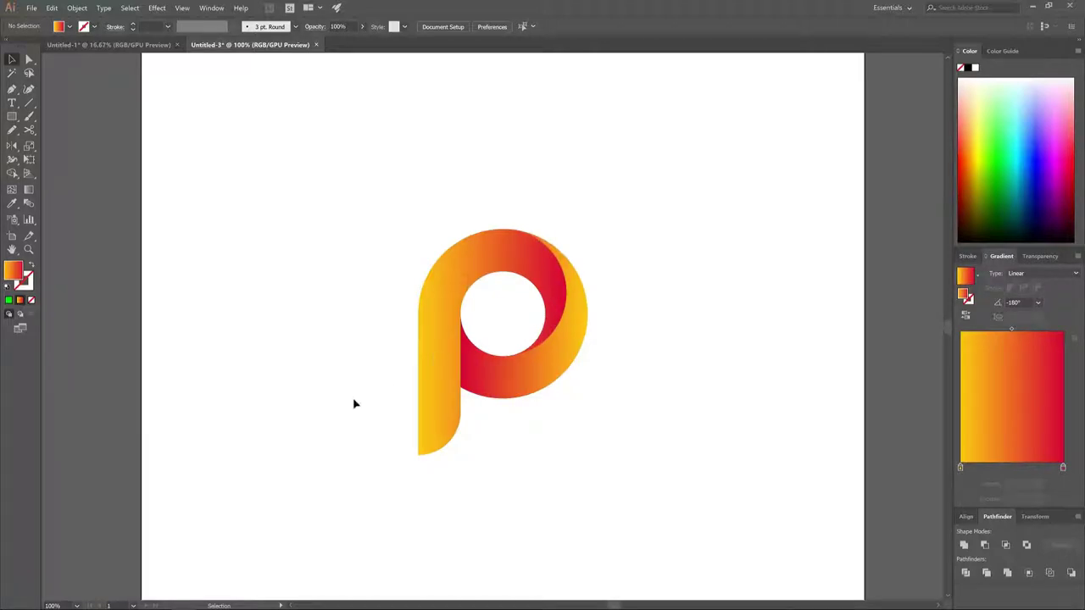
- Draw a solid blue circle to the right of the P with the Ellipse tool
left_click(11, 117)
left_click(11, 118)
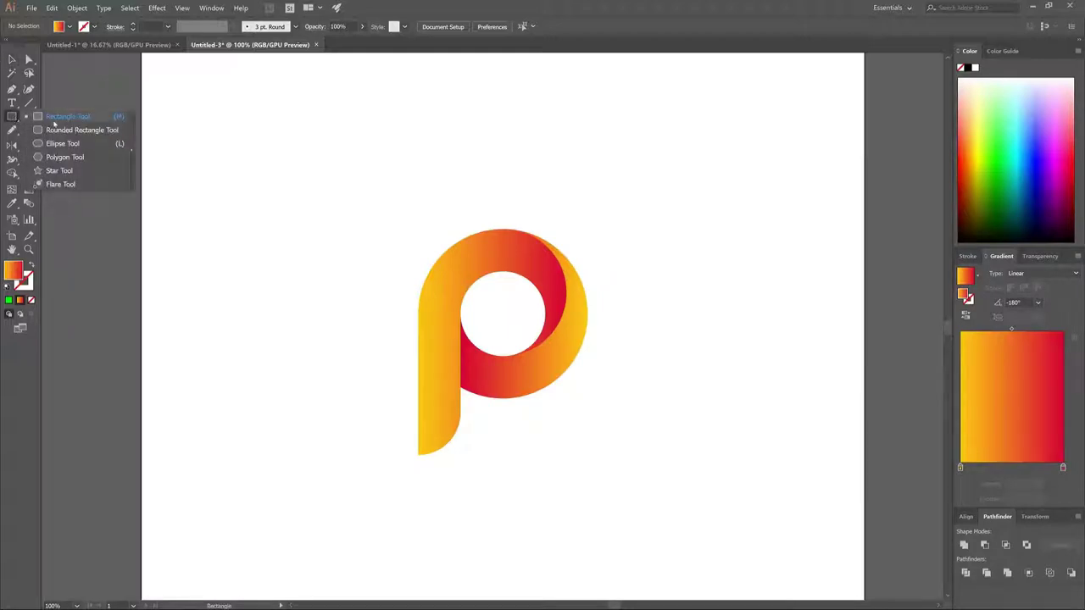
left_click(56, 146)
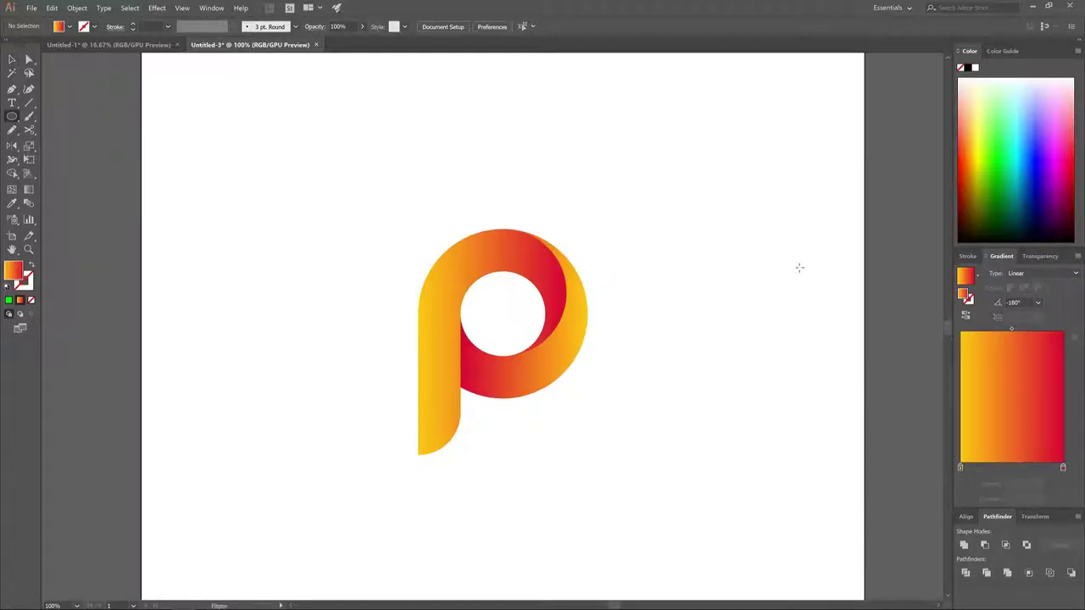
left_click_drag(706, 261, 753, 285)
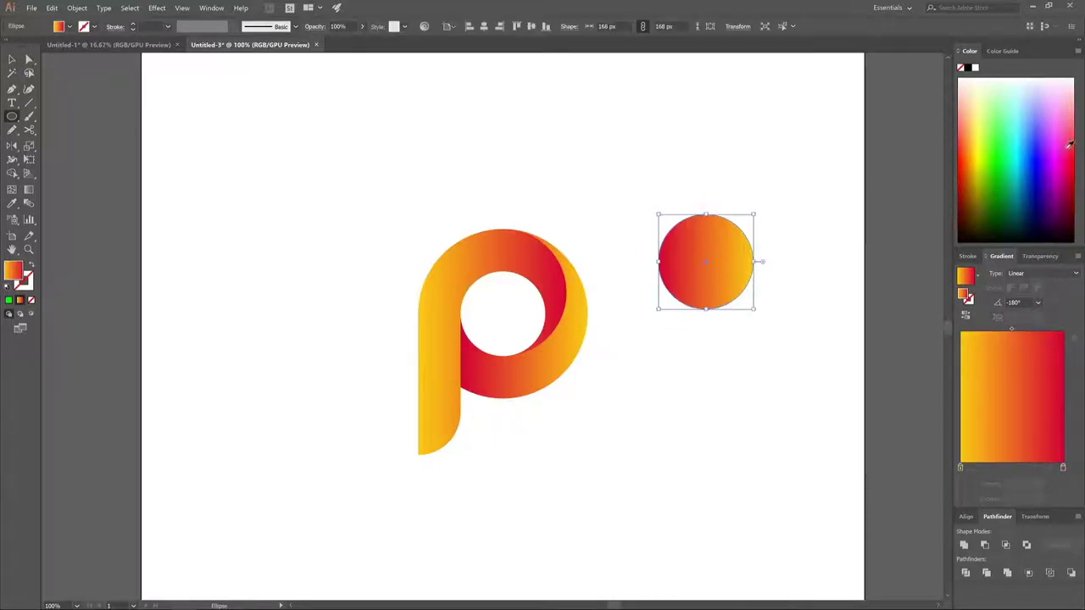
left_click(1040, 158)
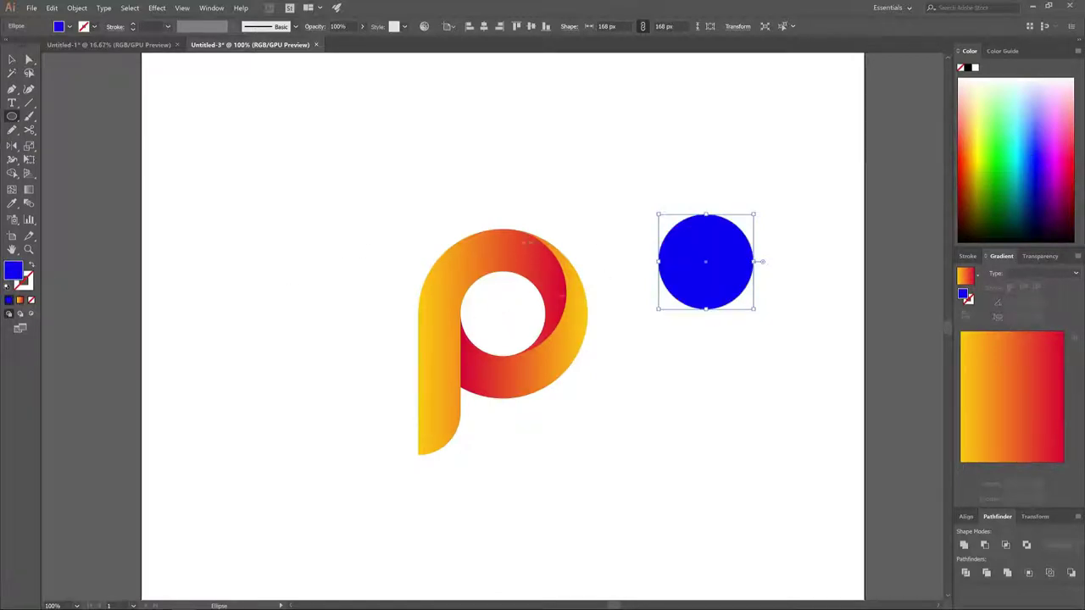
- Resize the blue circle to 150 px wide and lower its opacity to 44%
left_click(610, 26)
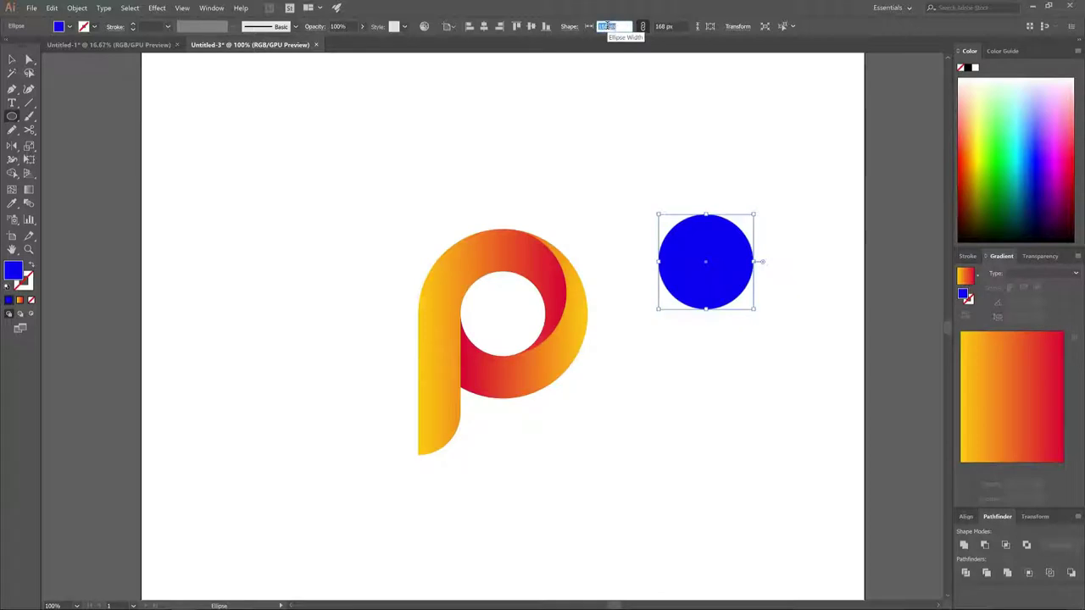
type("150")
key("Return")
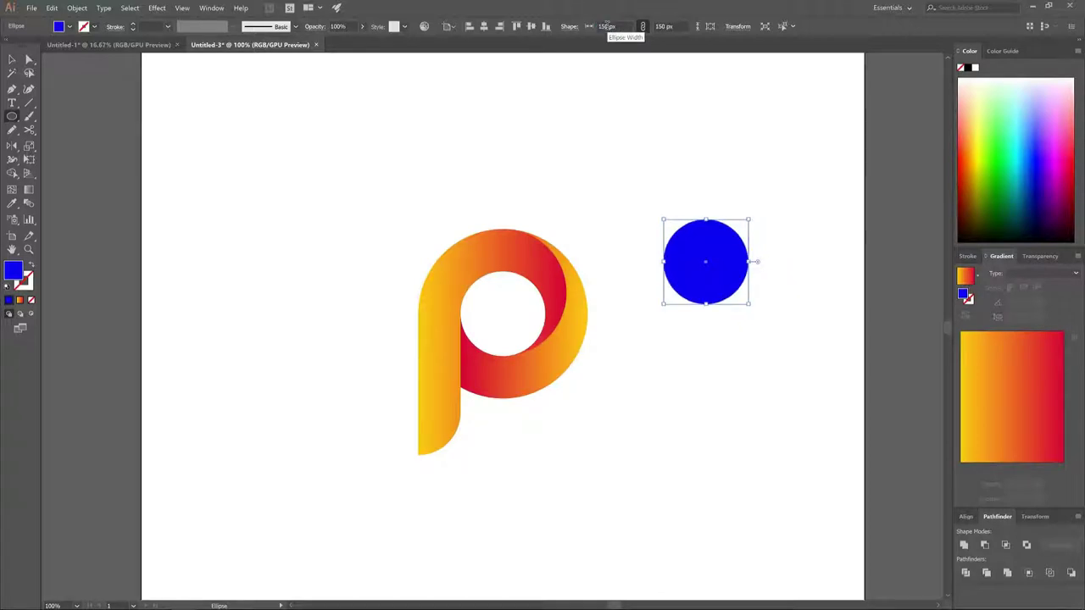
left_click(363, 28)
left_click_drag(363, 40, 336, 41)
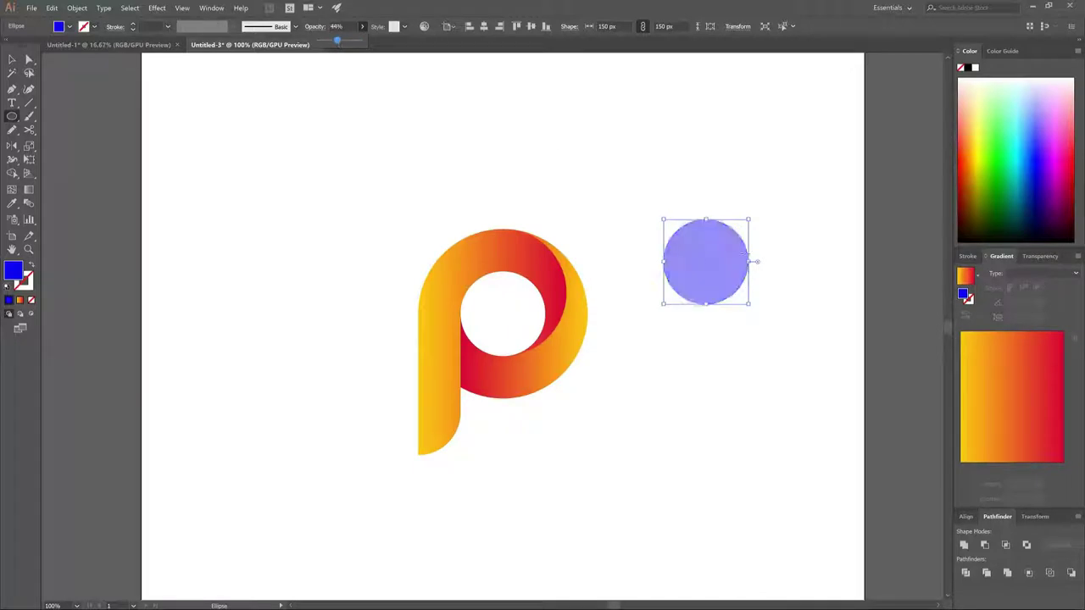
- Centre the circle on the P's bowl and enlarge it up to the top of the ring
left_click(968, 517)
left_click(968, 517)
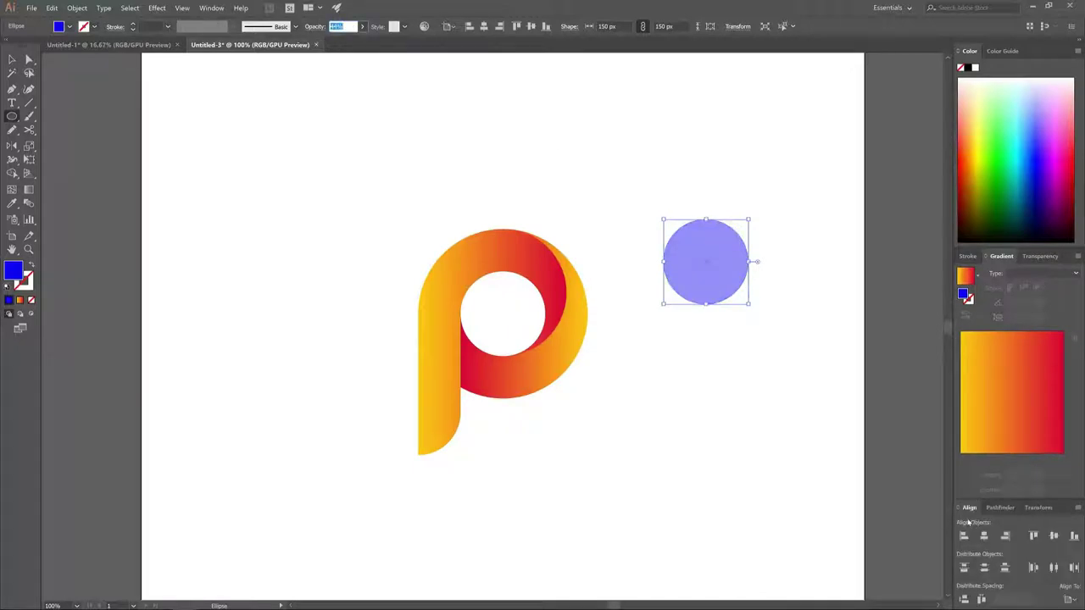
left_click(984, 537)
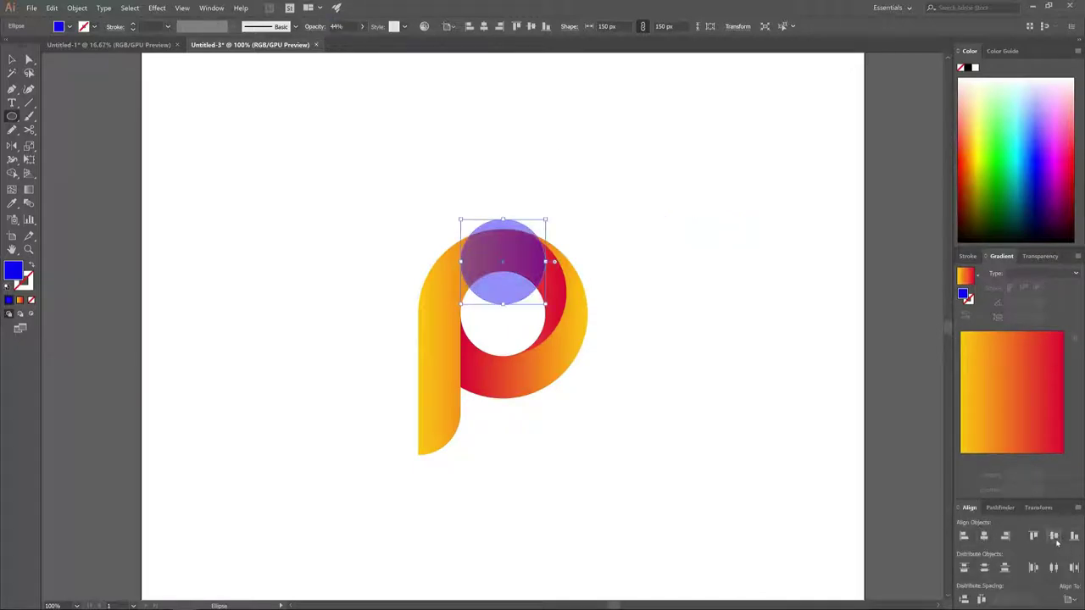
left_click(1054, 536)
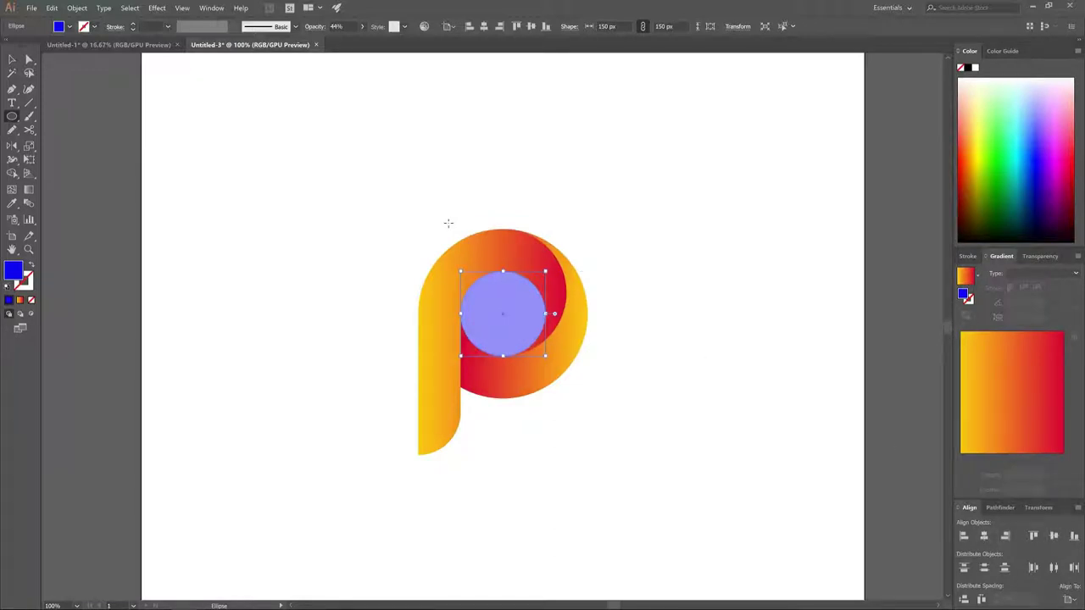
left_click(12, 59)
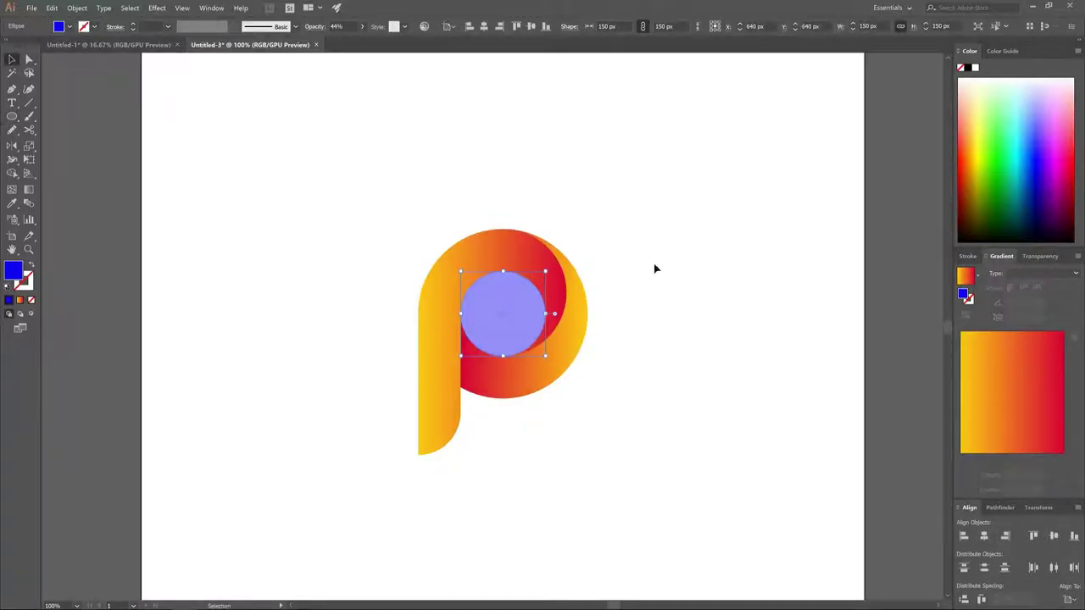
left_click_drag(504, 271, 503, 229)
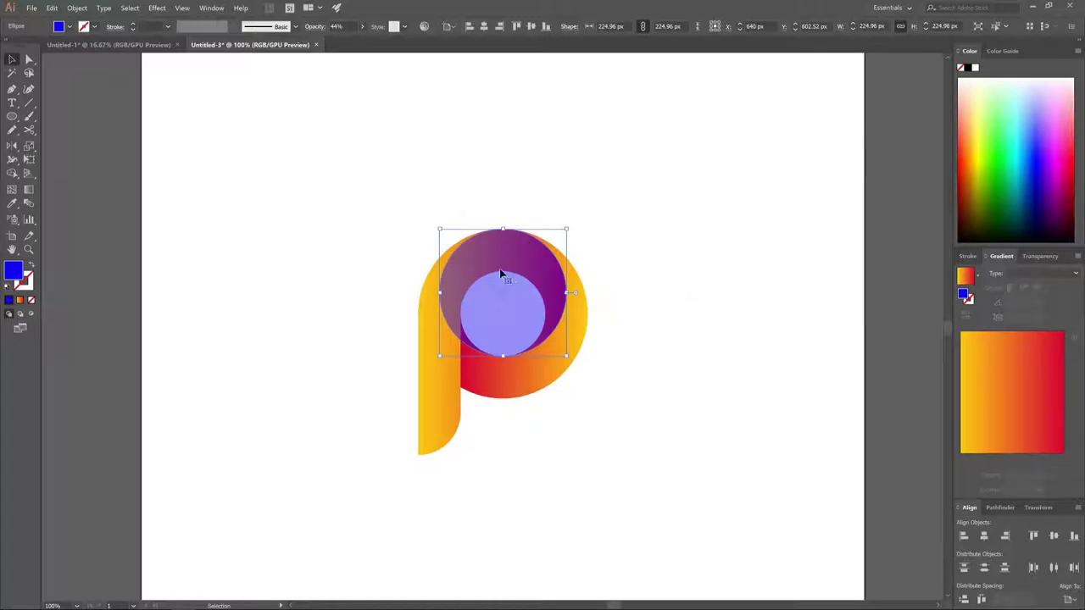
- Make a slightly smaller green copy offset toward the upper left and select both circles
left_click_drag(485, 257, 618, 295)
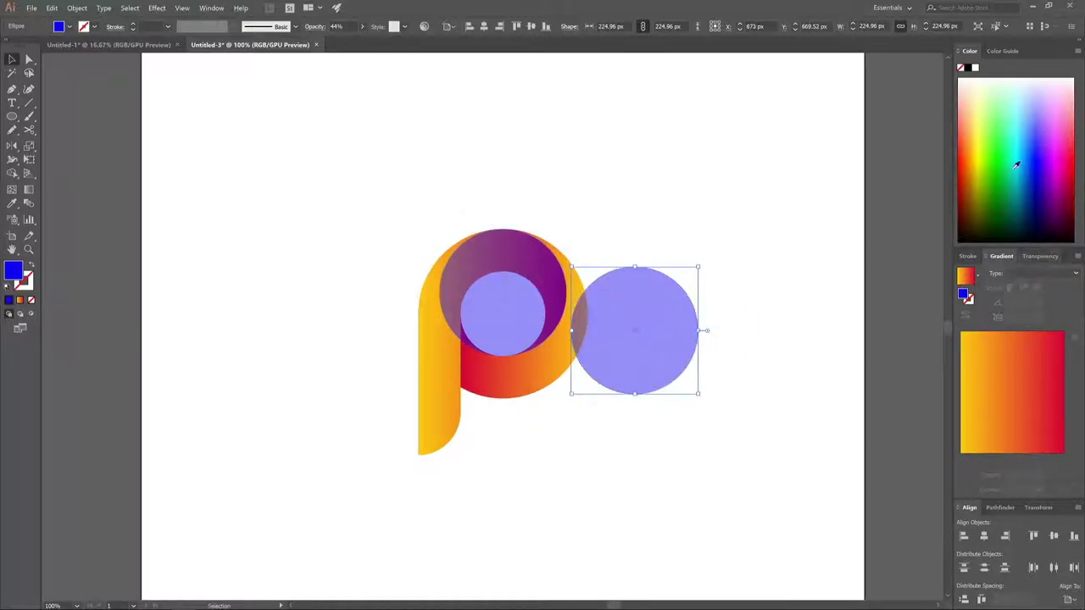
left_click(1003, 155)
key("a")
left_click_drag(575, 335, 442, 297)
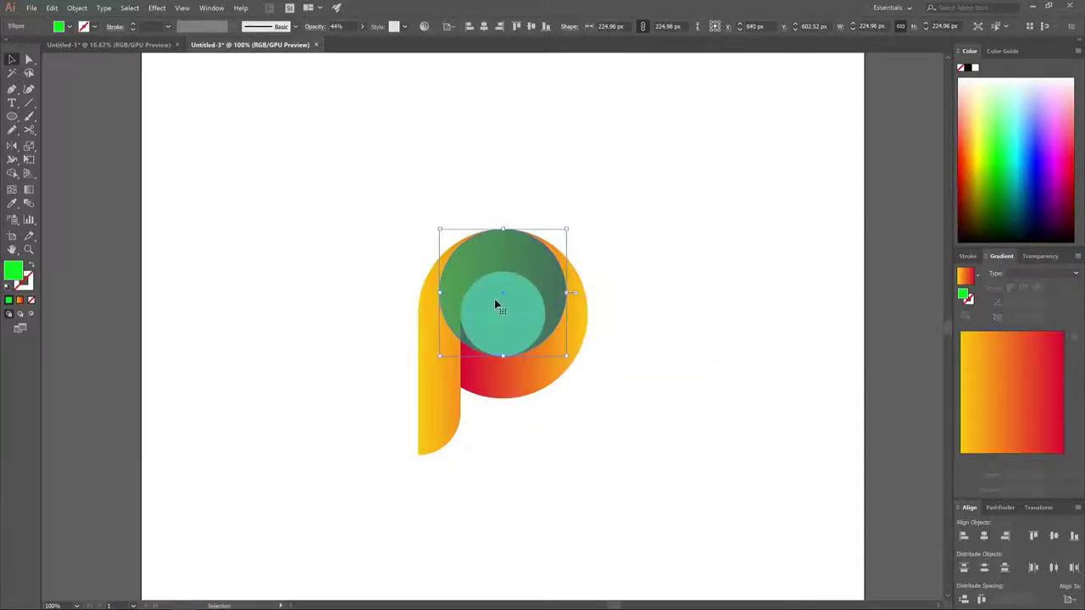
mouse_move(566, 358)
left_mouse_down()
mouse_move(551, 339)
mouse_move(558, 343)
left_mouse_up()
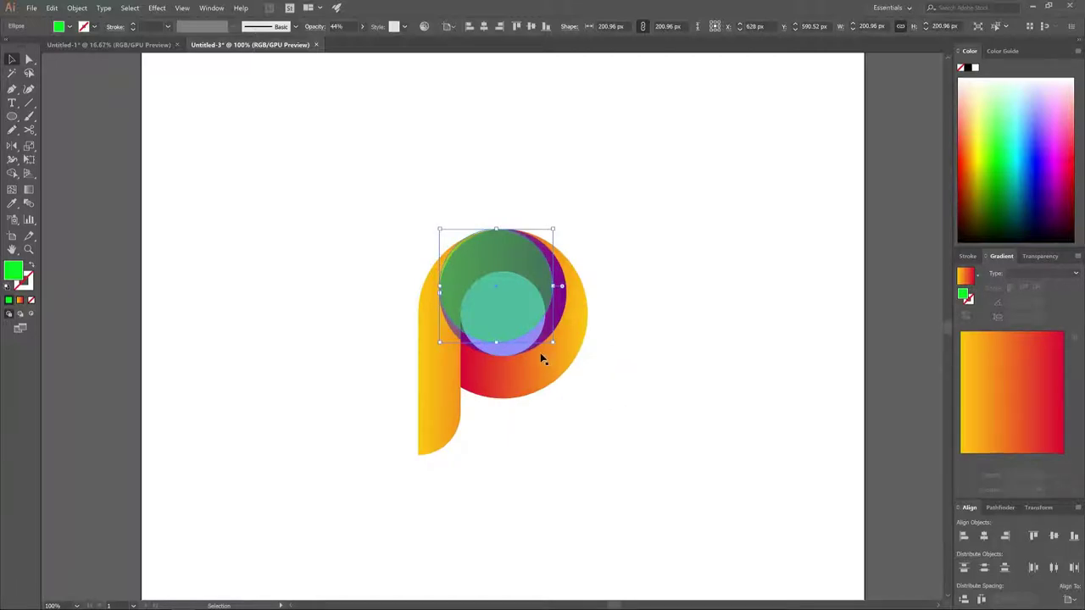
left_click(535, 342, "shift")
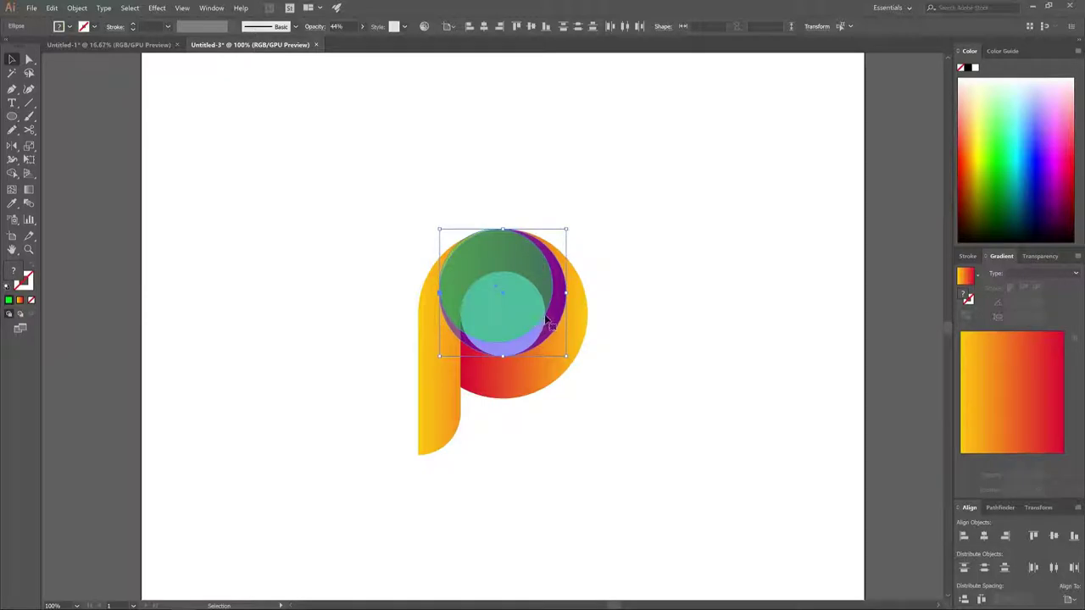
- Subtract the green circle with Minus Front, then erase the crescent's lower part using Shape Builder
left_click(999, 507)
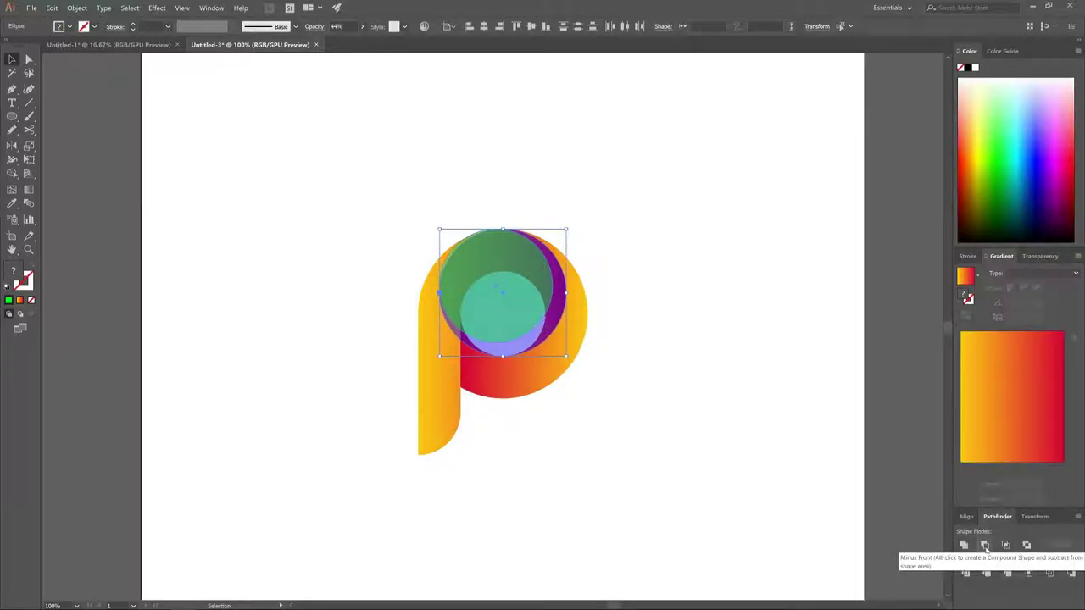
left_click(985, 546)
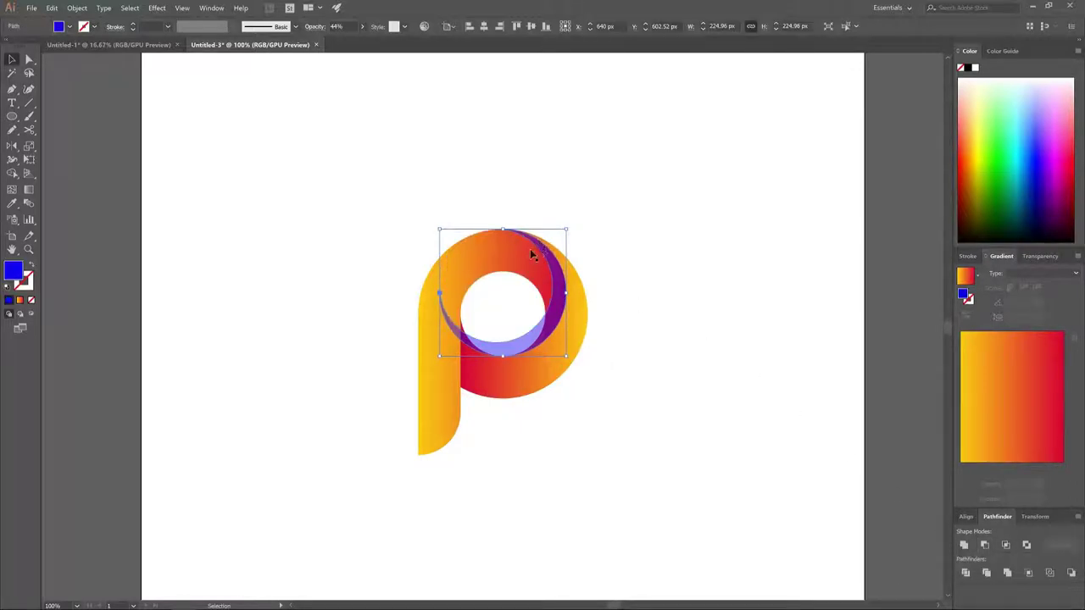
left_click(494, 246, "shift")
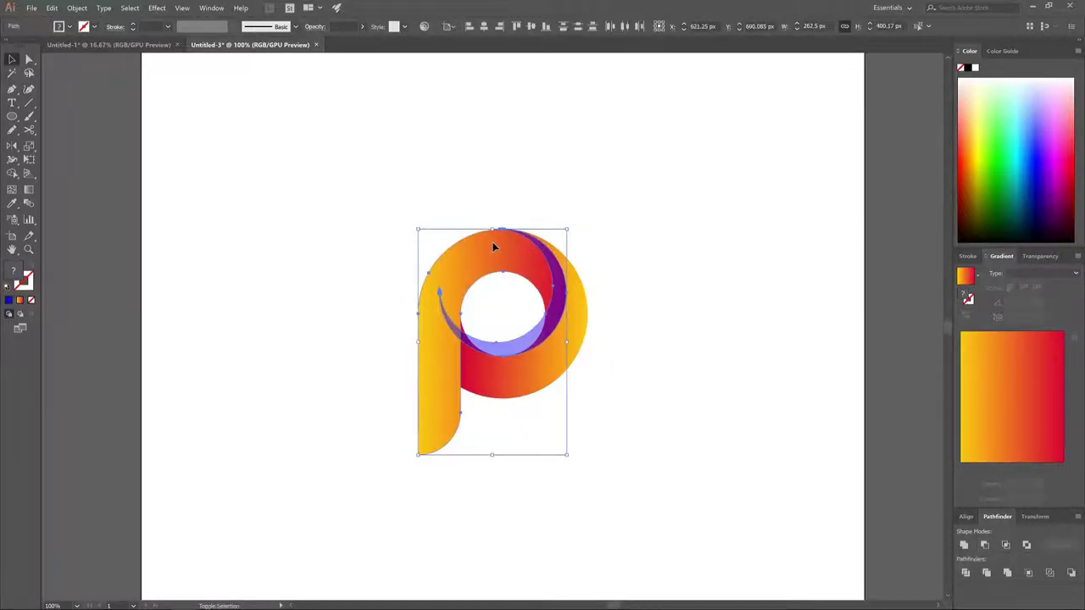
left_click(12, 174)
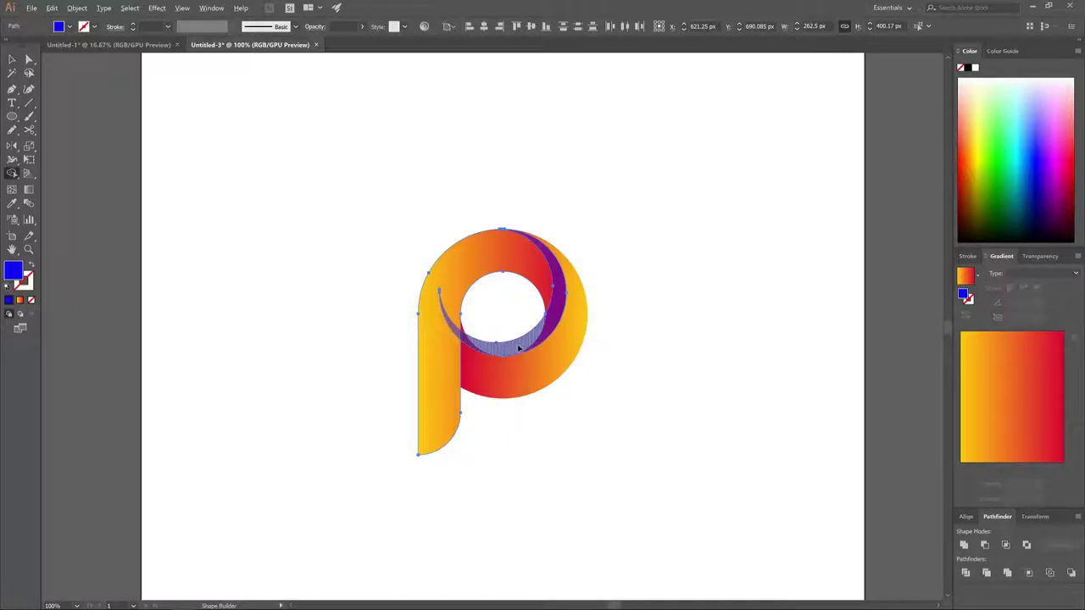
left_click(518, 348, "alt")
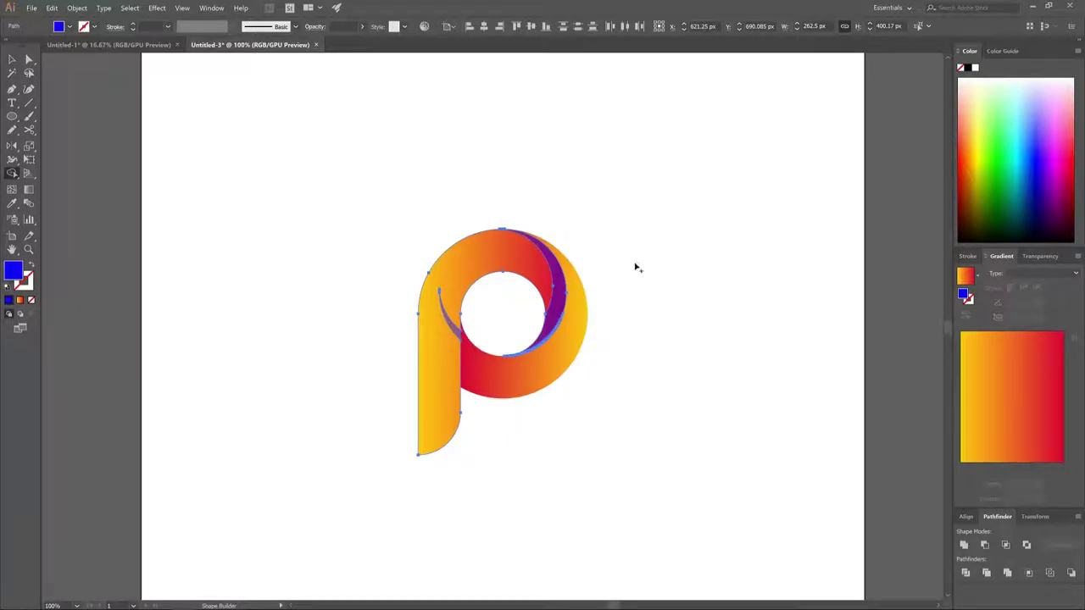
left_click(12, 59)
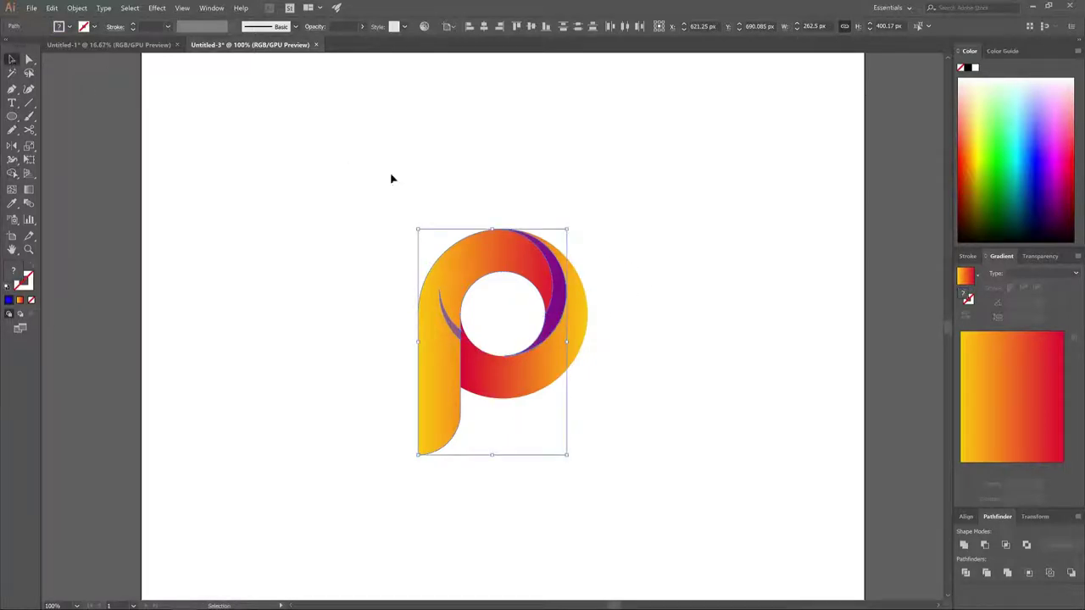
left_click(729, 205)
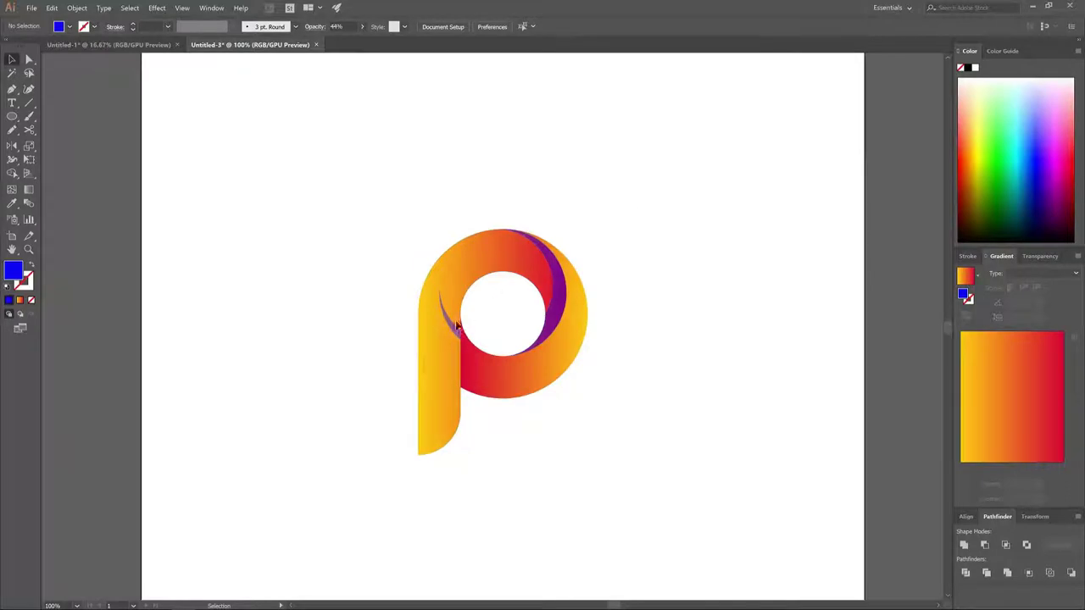
- Delete the stray sliver and make the crescent black at 21% opacity
left_click_drag(449, 322, 339, 227)
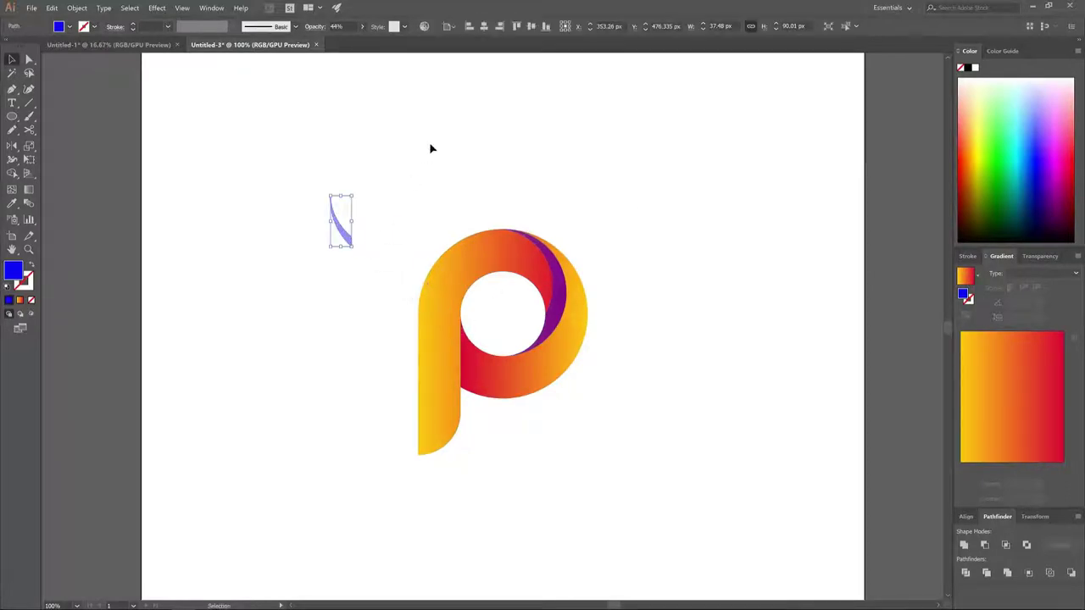
key("Delete")
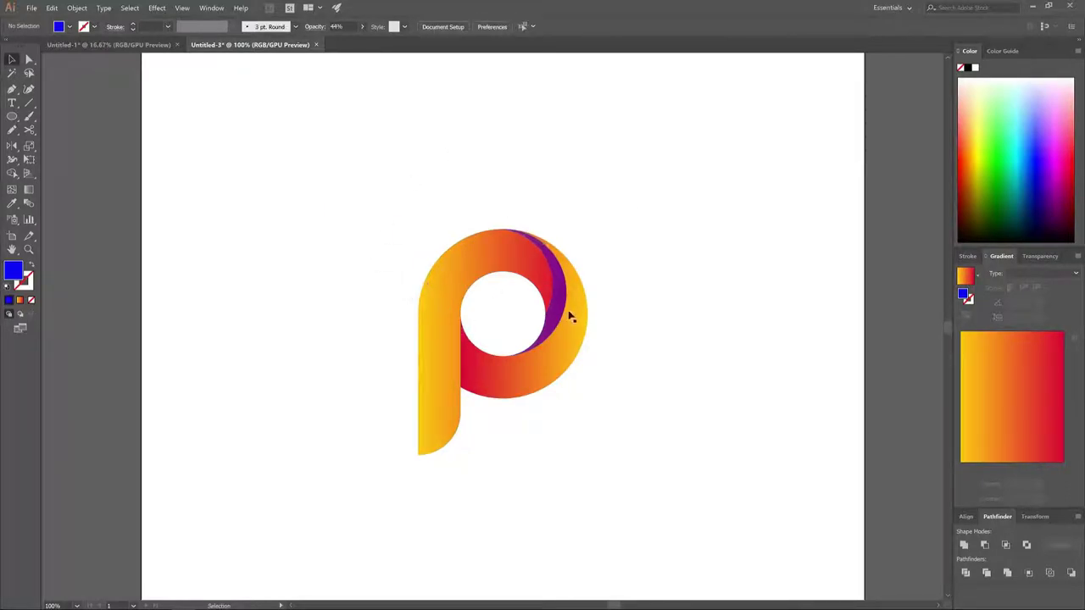
left_click(558, 299)
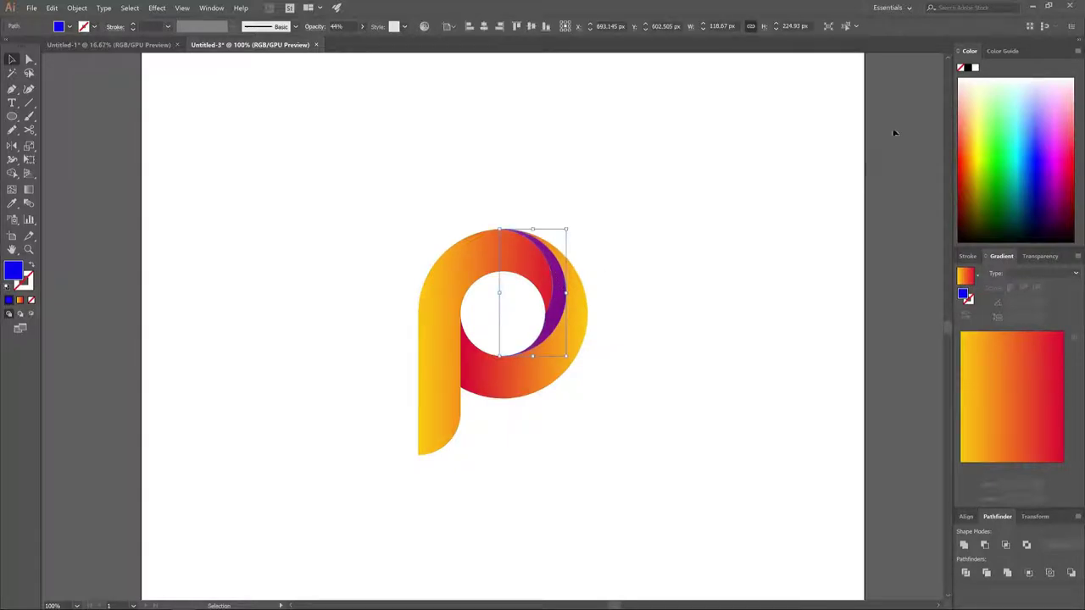
left_click(974, 68)
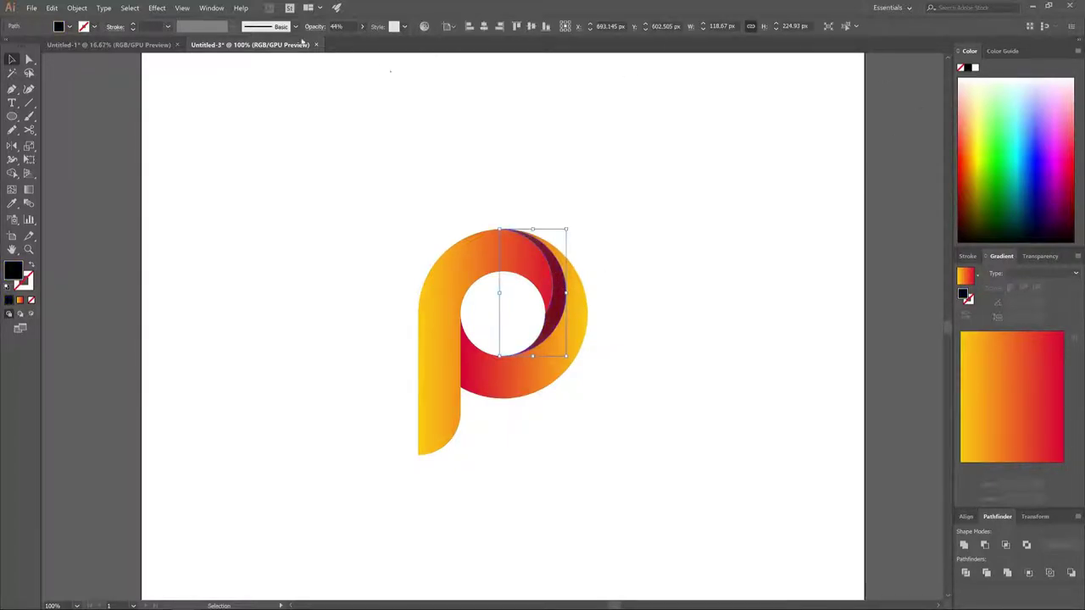
left_click(362, 28)
left_click_drag(340, 41, 329, 40)
left_click(659, 281)
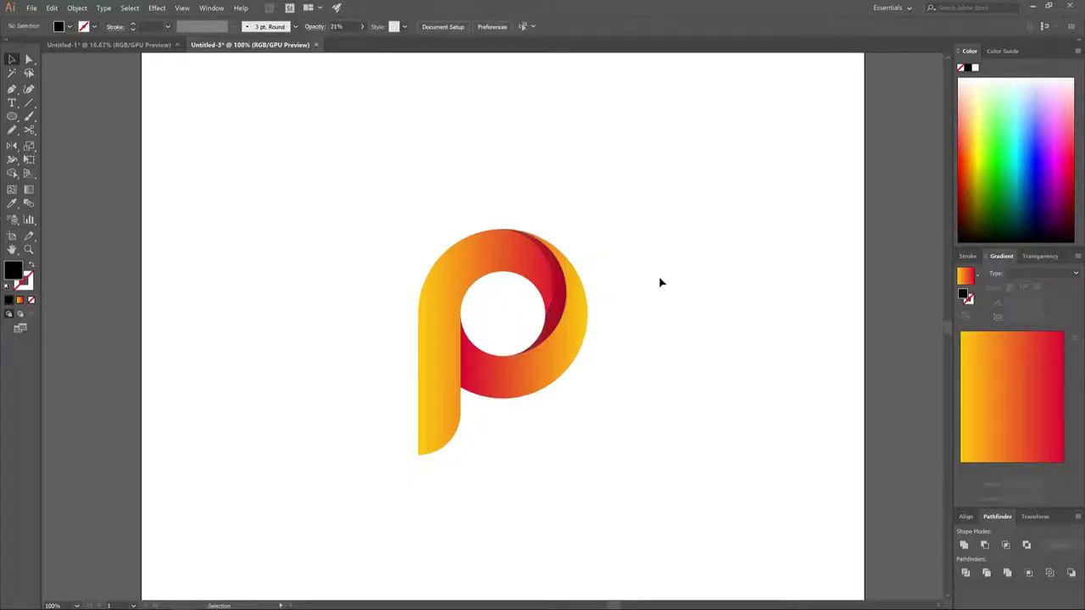